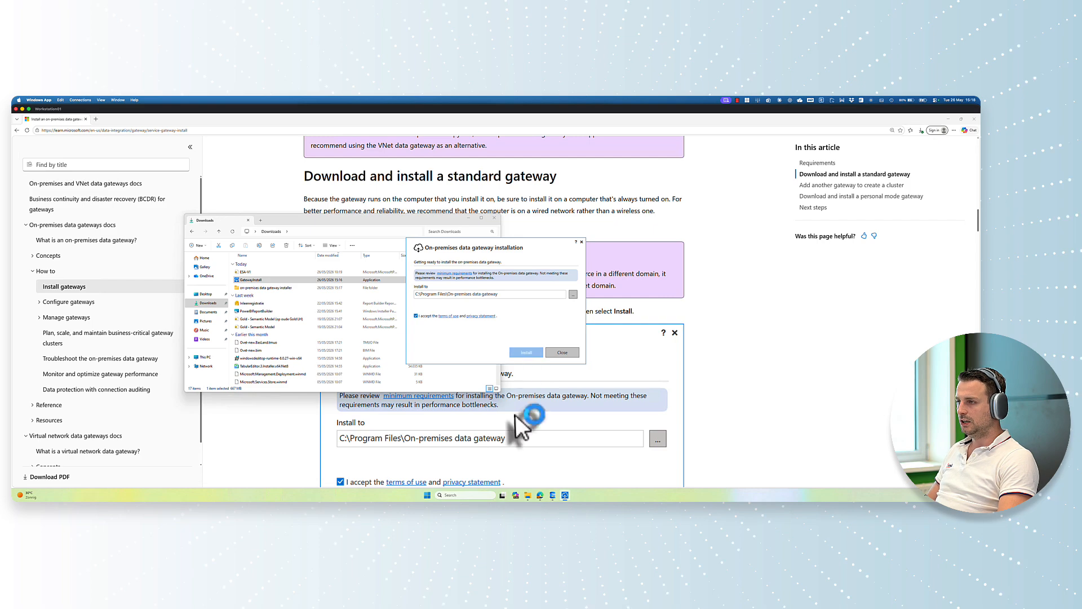
Install the on-premises data gateway, allowing it to make changes to the device, and sign in with the entered account e-mail
{"action": "left_click", "coordinate": [527, 353]}
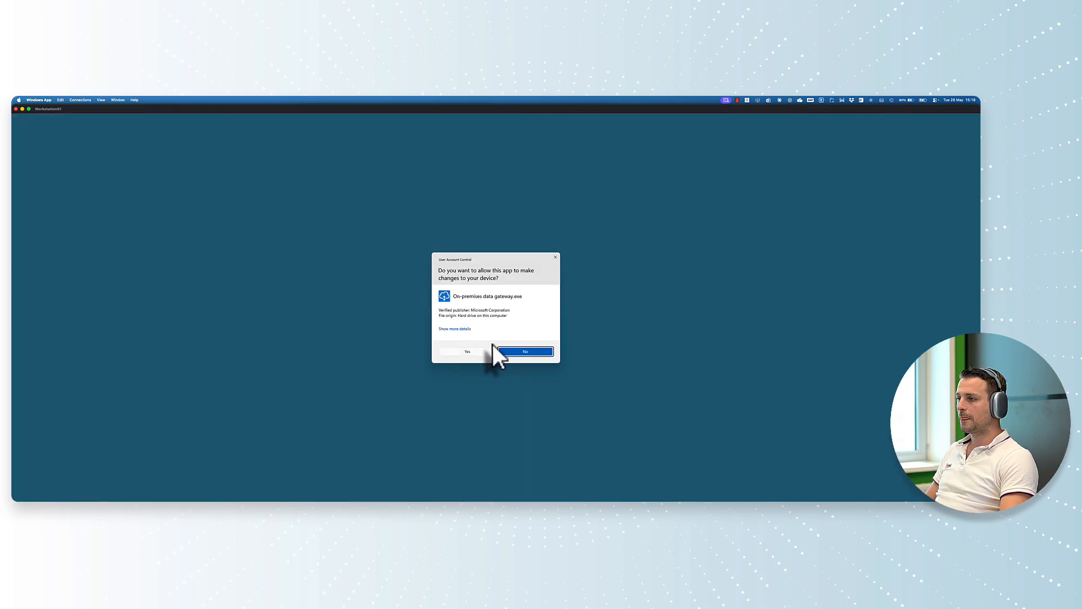
{"action": "left_click", "coordinate": [483, 352]}
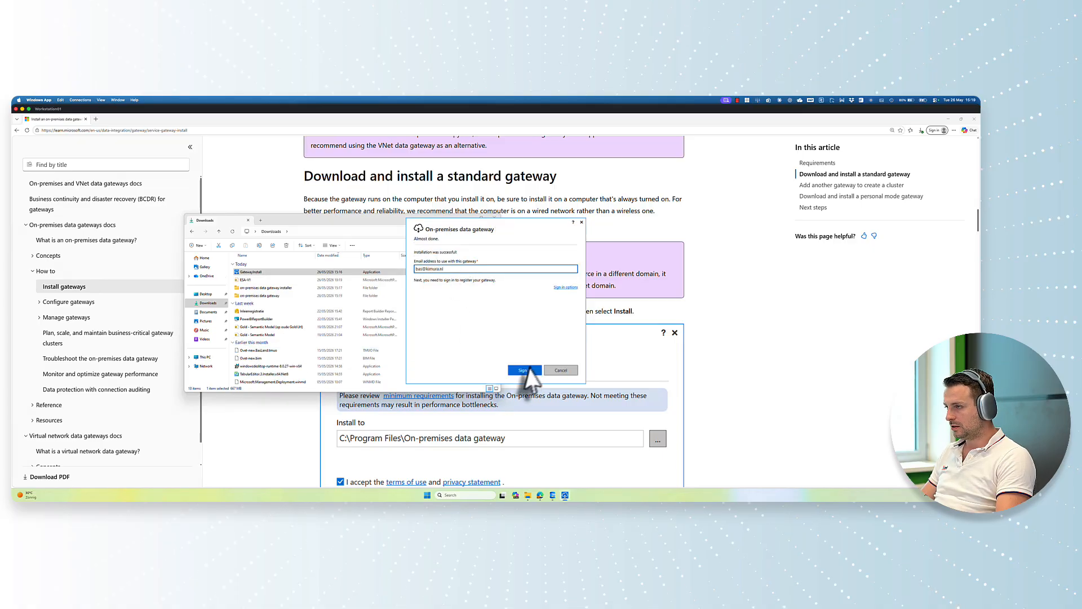
{"action": "left_click", "coordinate": [524, 371]}
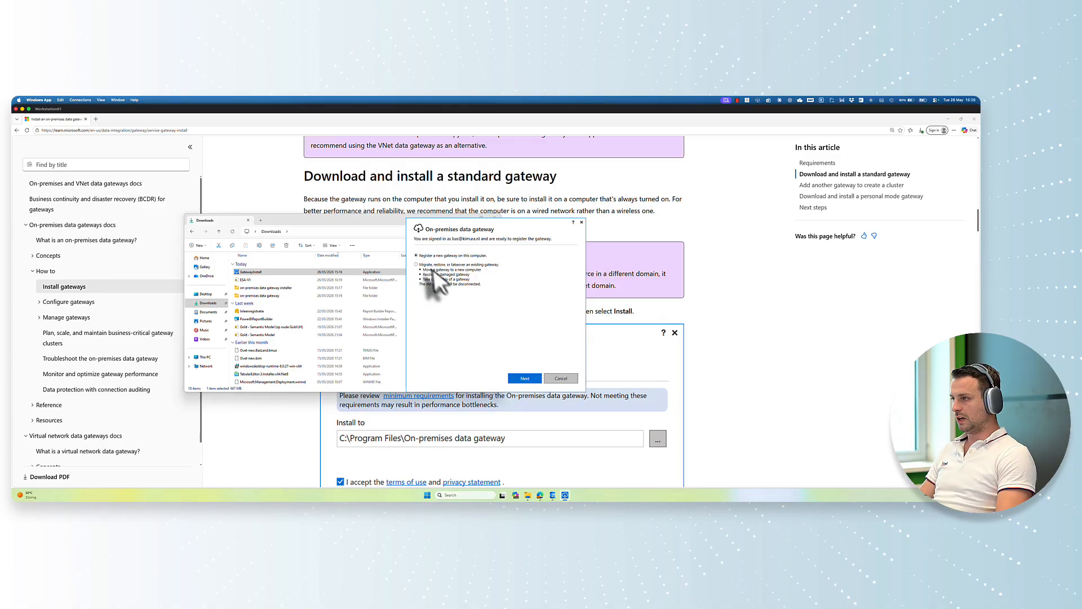
Register a new gateway on this computer named ThatFabricGuy-GW01, entering and confirming its recovery key
{"action": "left_click", "coordinate": [524, 377]}
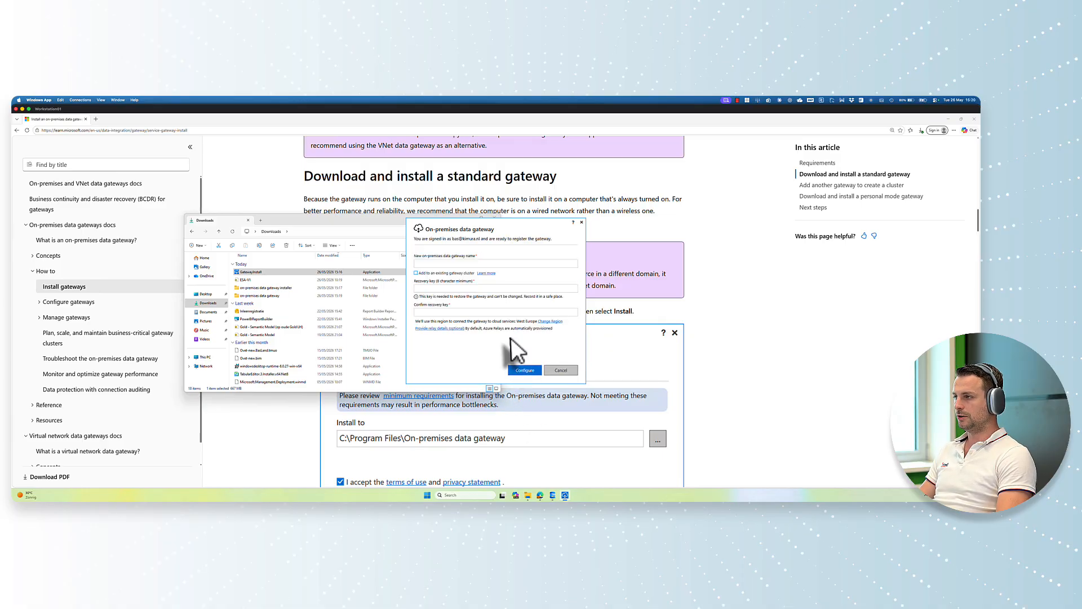
{"action": "left_click", "coordinate": [454, 265]}
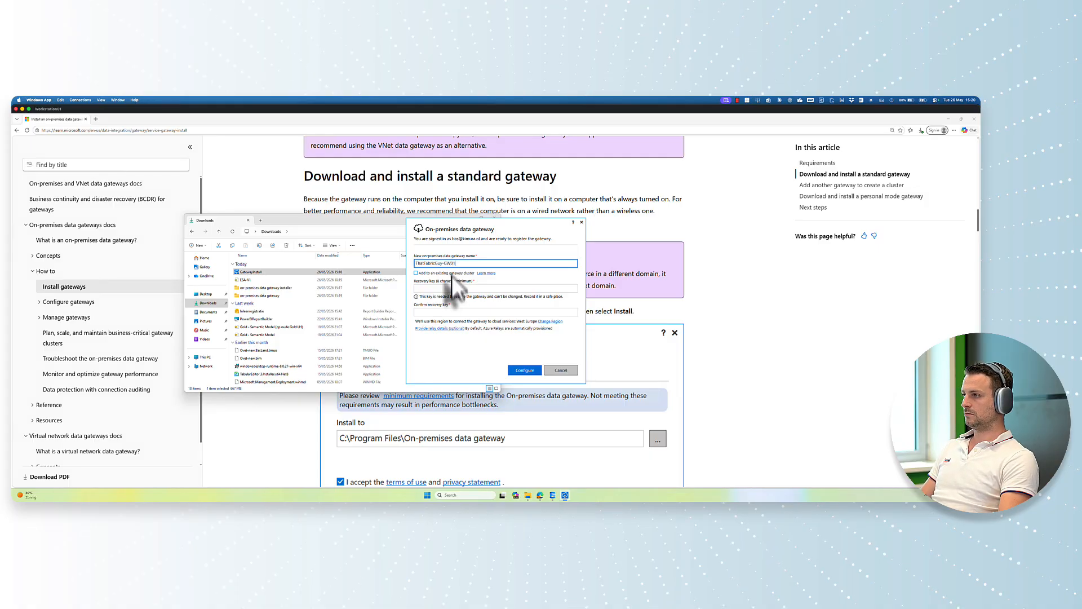
{"action": "left_click", "coordinate": [431, 288]}
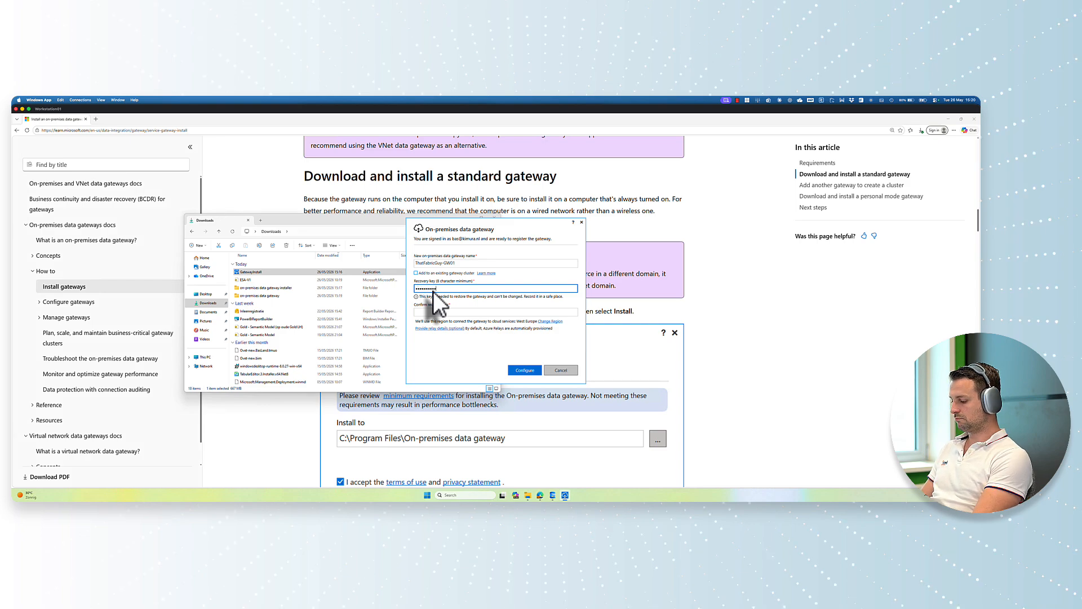
{"action": "key", "text": "Tab"}
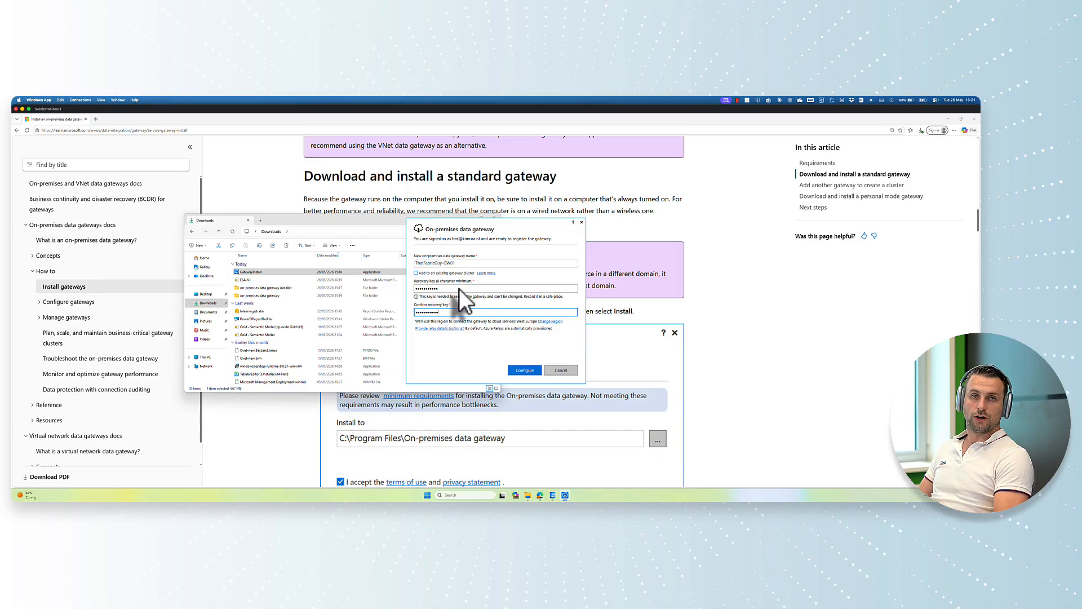
{"action": "left_click", "coordinate": [532, 368]}
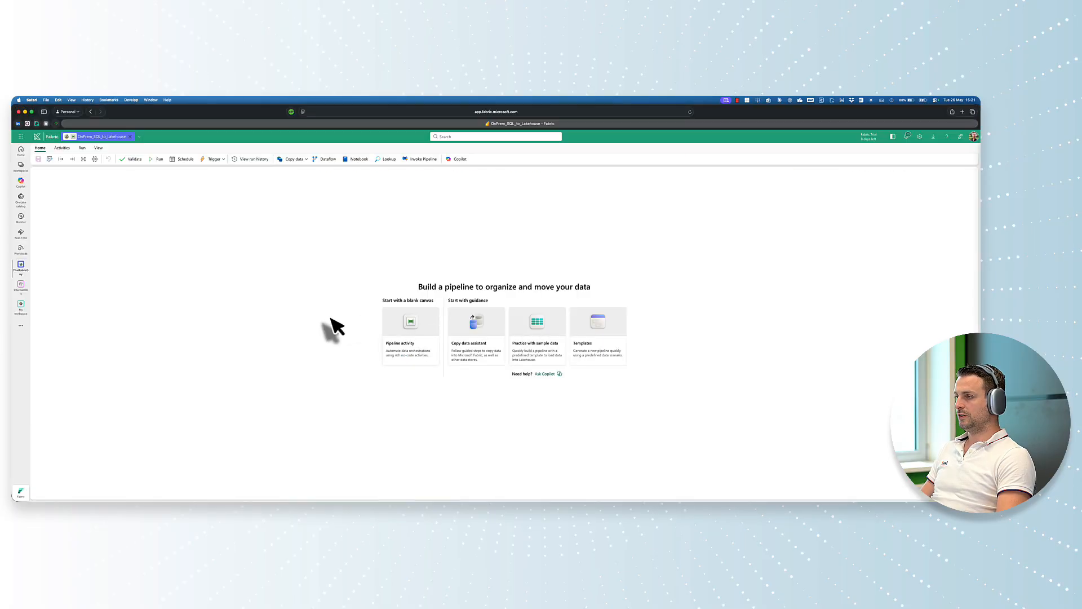
Switch to Microsoft Fabric and open the page for managing connections and gateways
{"action": "key", "text": "super+equal"}
{"action": "key", "text": "super+equal"}
{"action": "key", "text": "super+equal"}
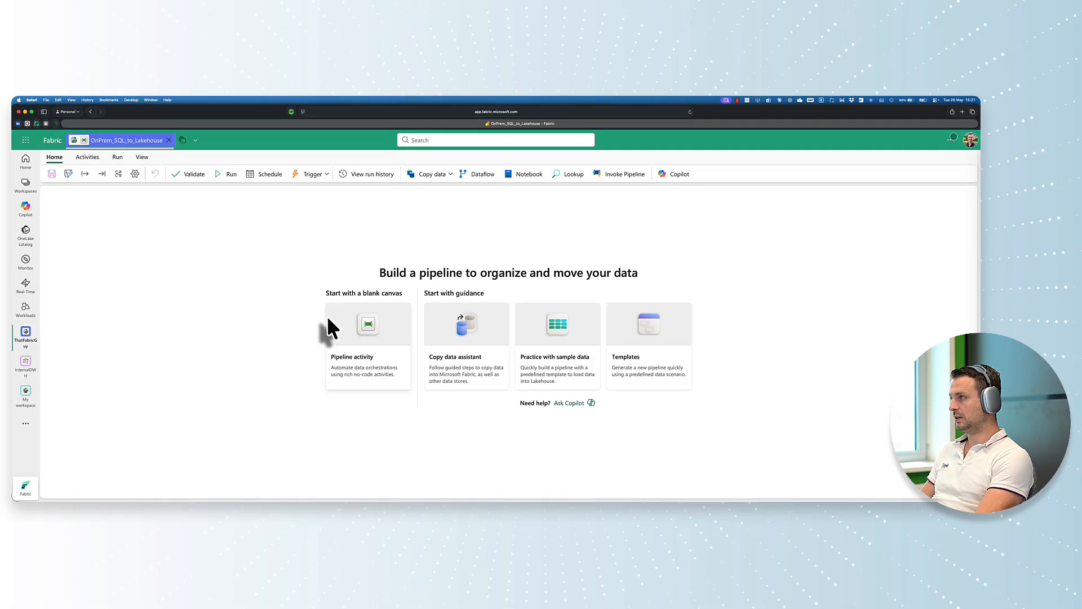
{"action": "left_click", "coordinate": [875, 141]}
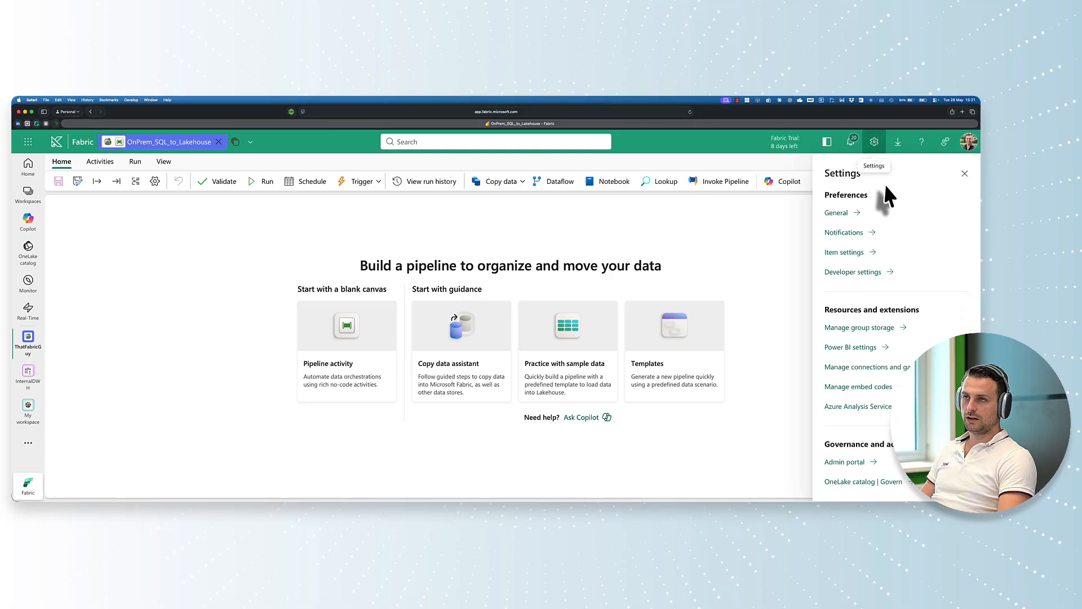
{"action": "left_click", "coordinate": [799, 232]}
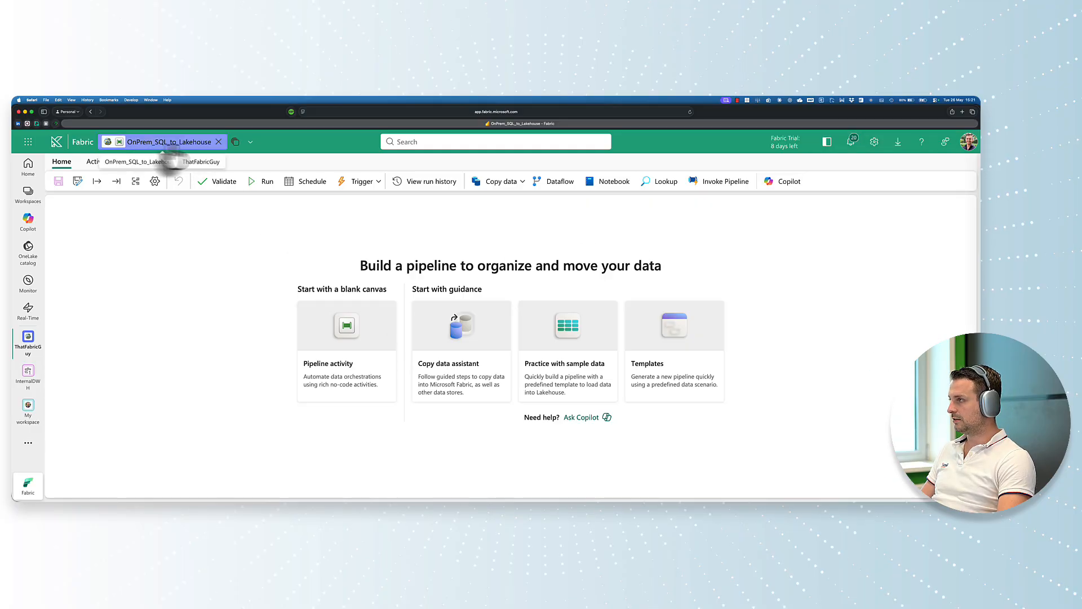
{"action": "left_click", "coordinate": [874, 141]}
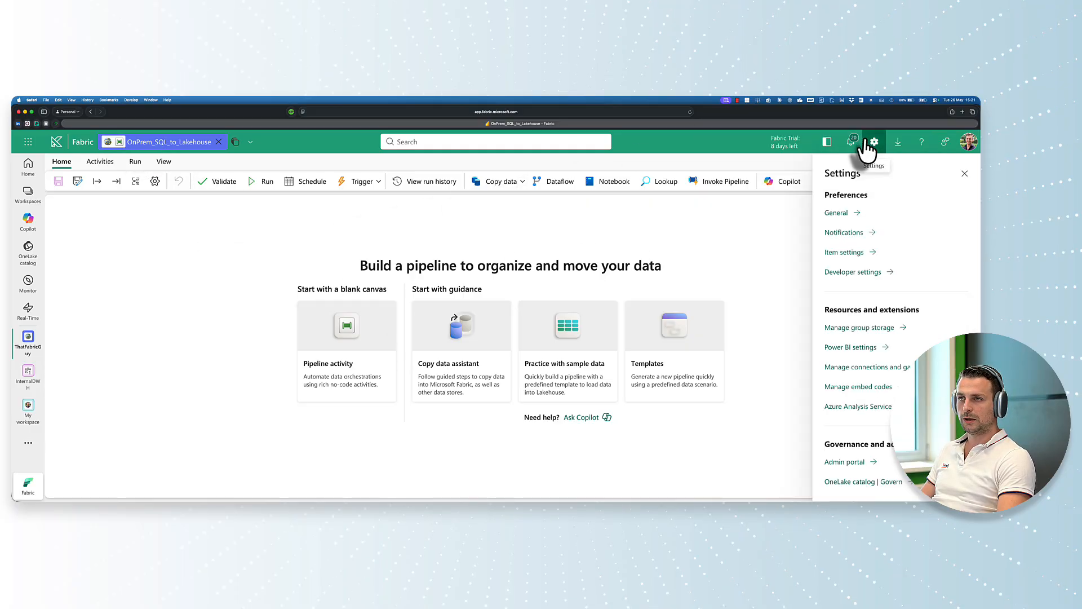
{"action": "left_click", "coordinate": [867, 367]}
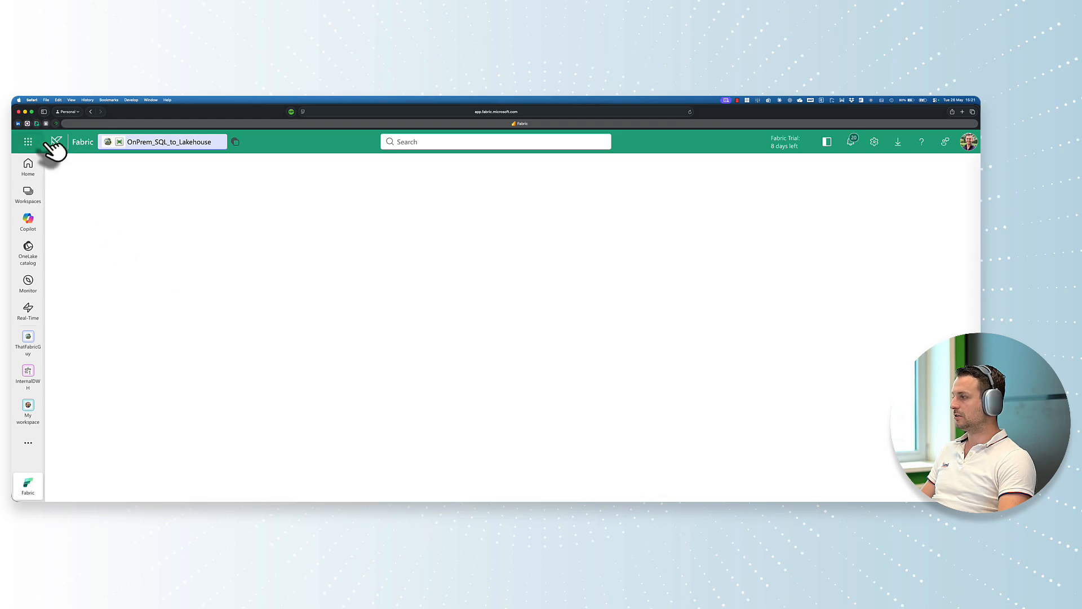
Start a new on-premises connection named onpremsql on the gateway cluster ThatFabricGuy-GW01
{"action": "left_click", "coordinate": [76, 165]}
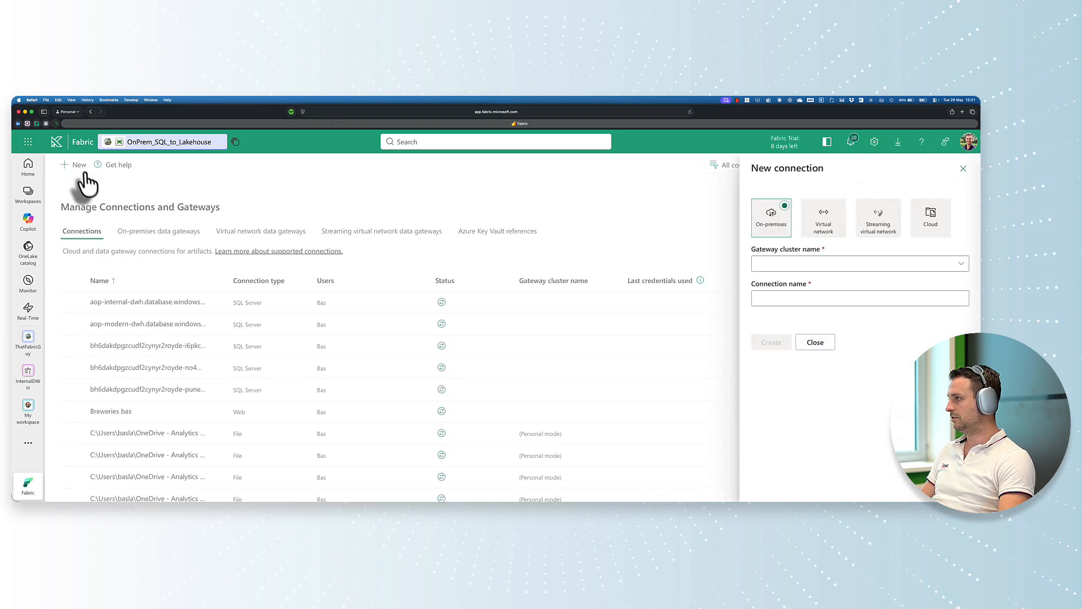
{"action": "left_click", "coordinate": [817, 263]}
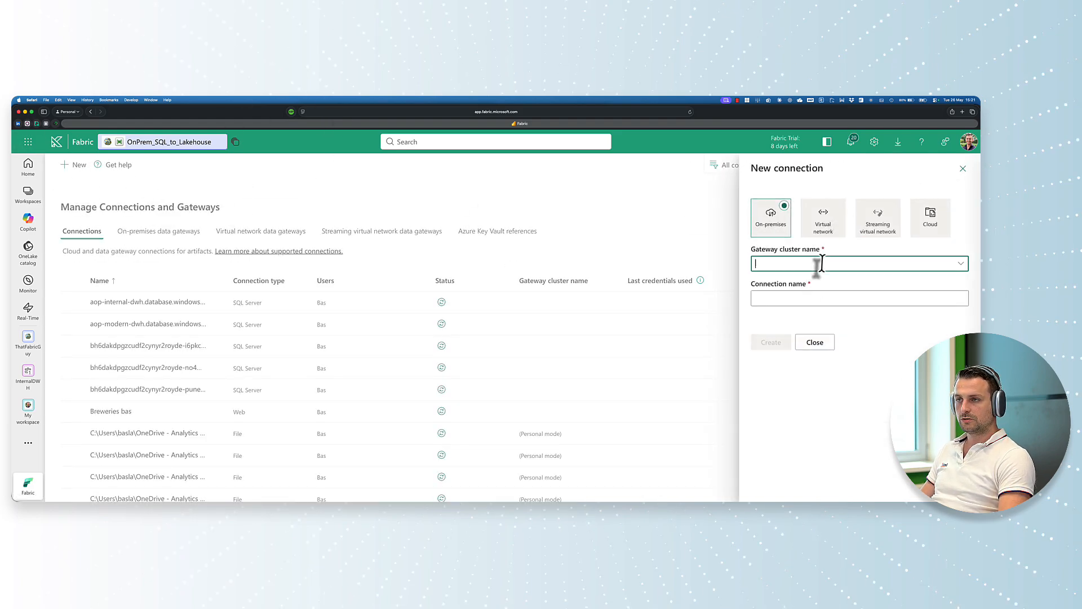
{"action": "left_click", "coordinate": [958, 263]}
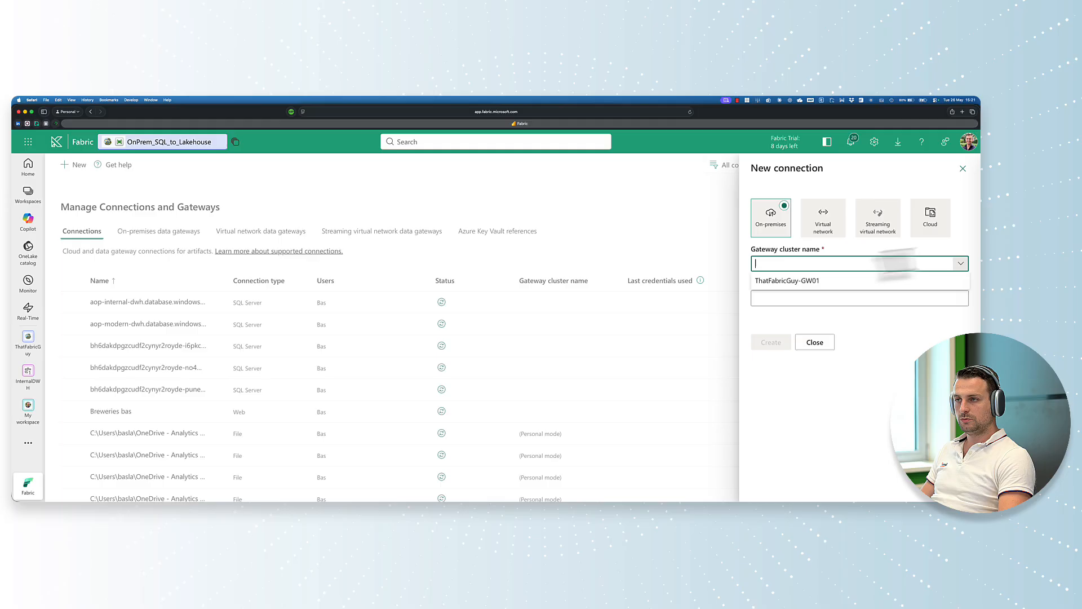
{"action": "left_click", "coordinate": [787, 284]}
{"action": "left_click", "coordinate": [798, 298]}
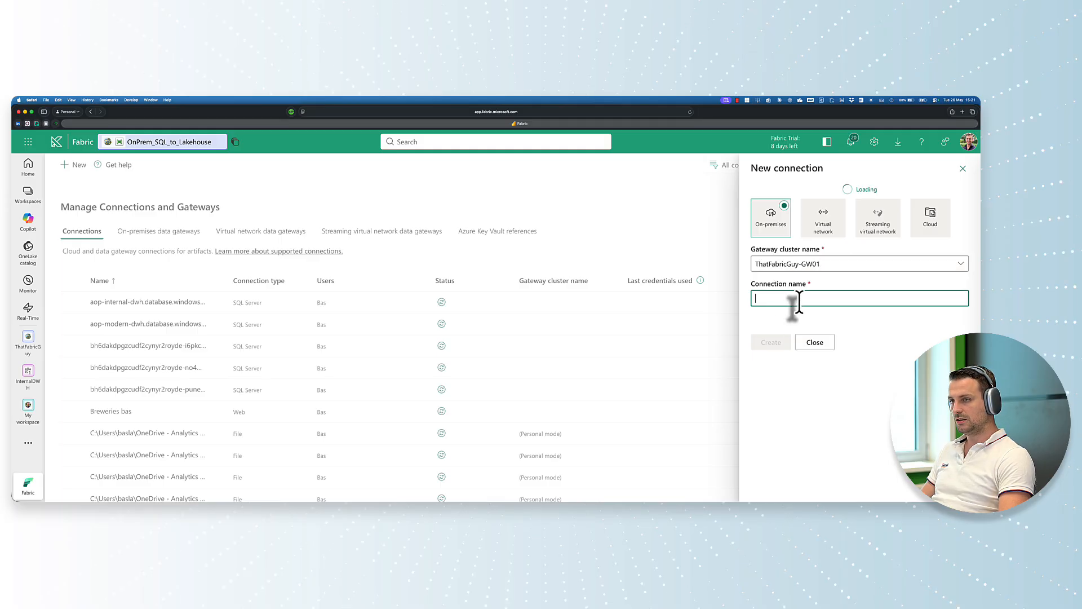
{"action": "type", "text": "onpremsql"}
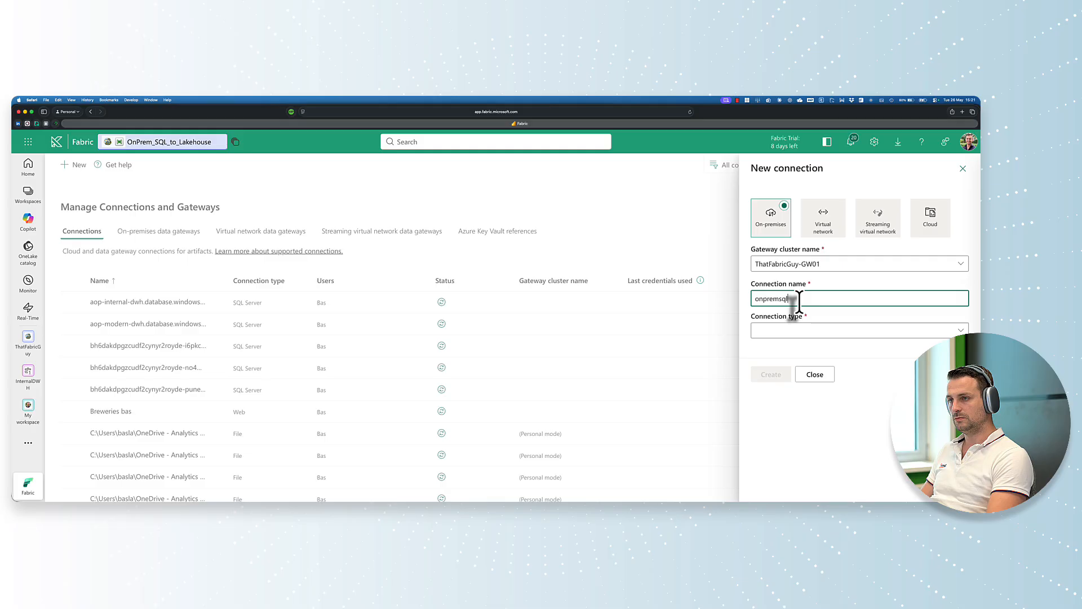
Set the connection type of the new connection to SQL Server
{"action": "left_click", "coordinate": [801, 330]}
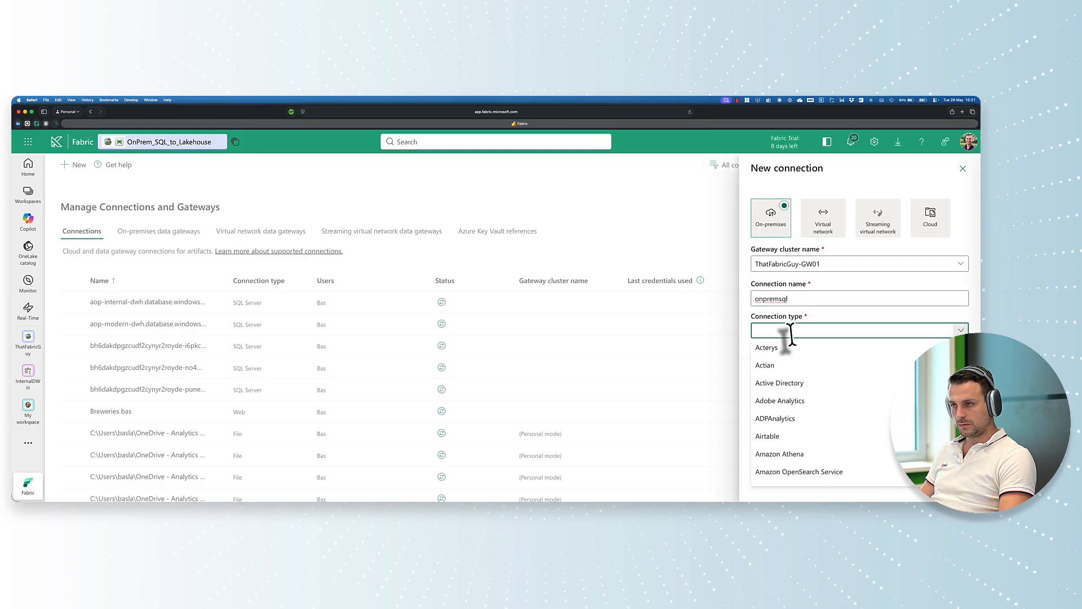
{"action": "type", "text": "SQL Server"}
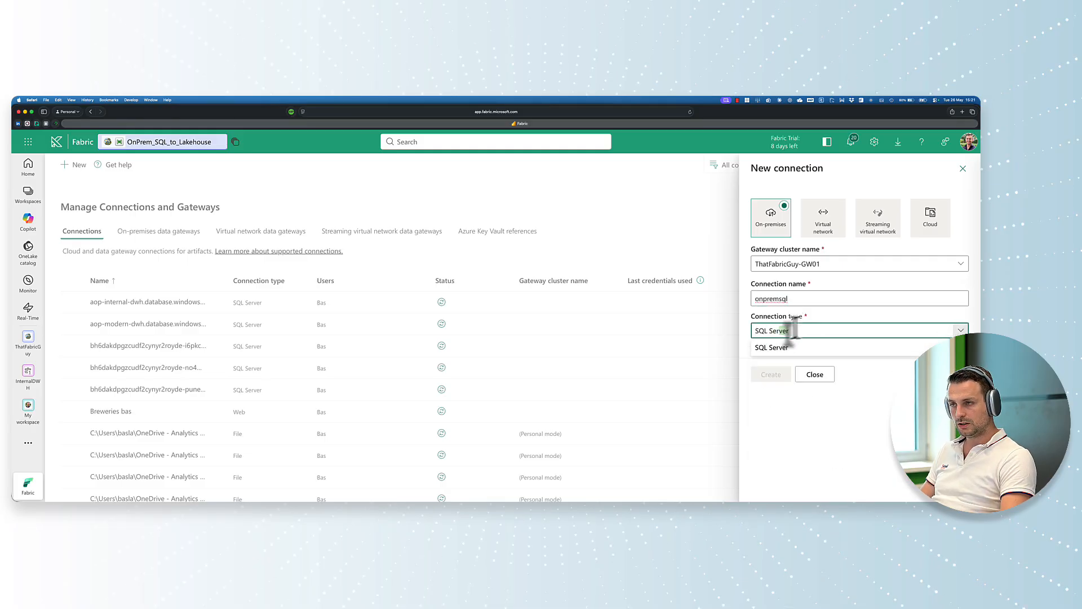
{"action": "left_click", "coordinate": [779, 348]}
Look up the server name in SQL Server Management Studio and set the Fabric connection's server to Workstation01
{"action": "left_click", "coordinate": [779, 284]}
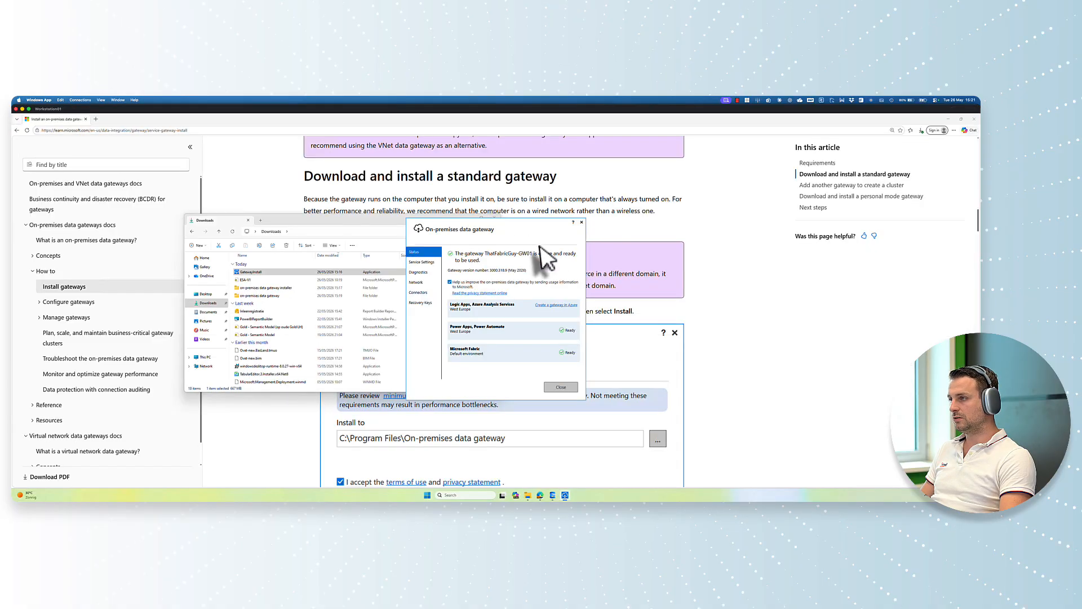
{"action": "left_click", "coordinate": [552, 495]}
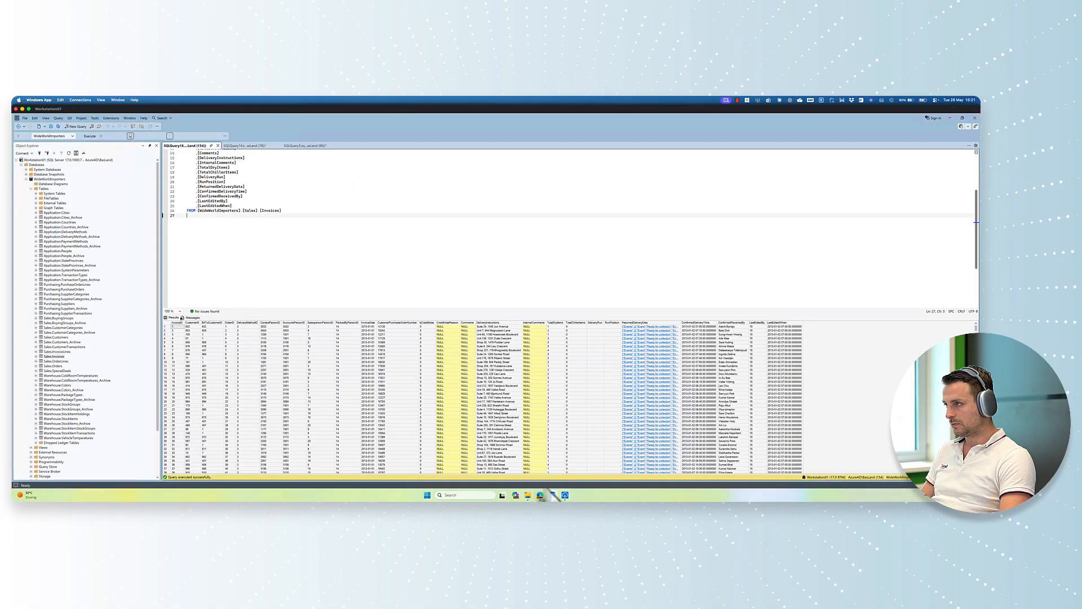
{"action": "left_click", "coordinate": [33, 164]}
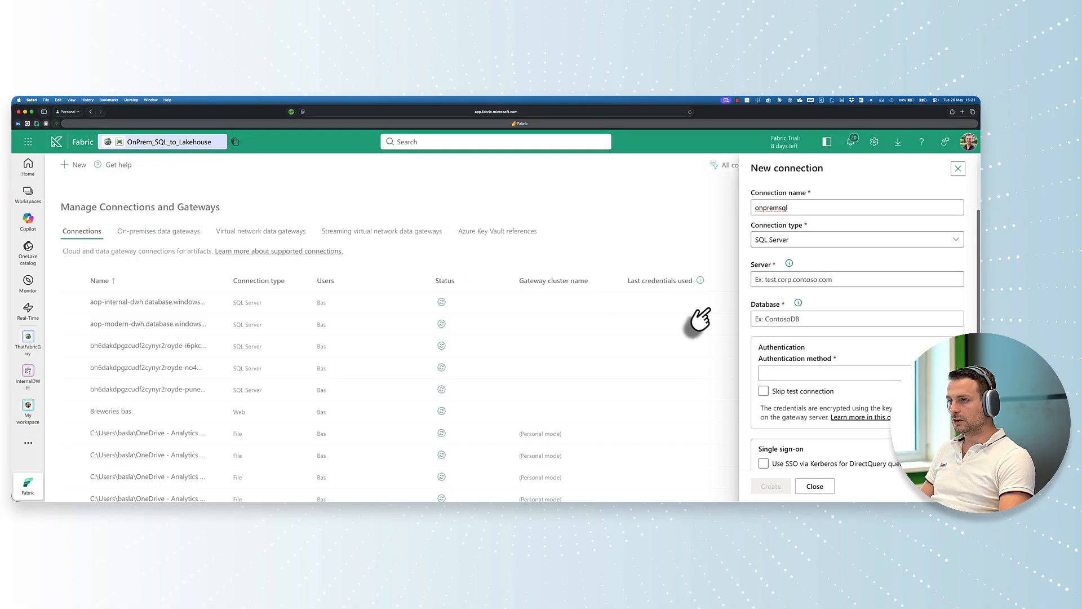
{"action": "left_click", "coordinate": [779, 377]}
{"action": "left_click", "coordinate": [779, 376]}
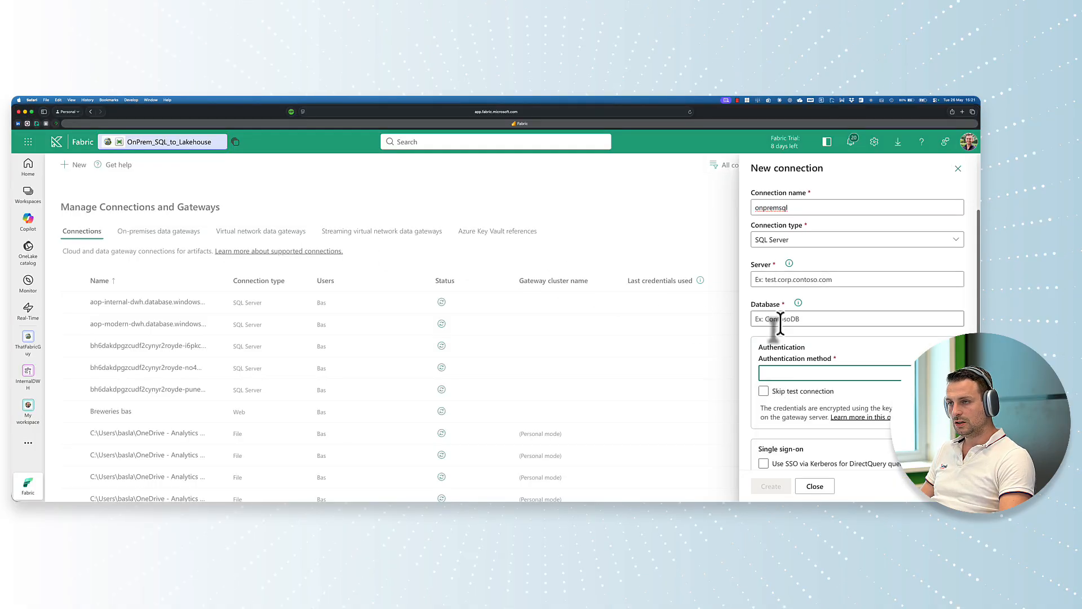
{"action": "left_click", "coordinate": [780, 280]}
{"action": "type", "text": "Workstation01"}
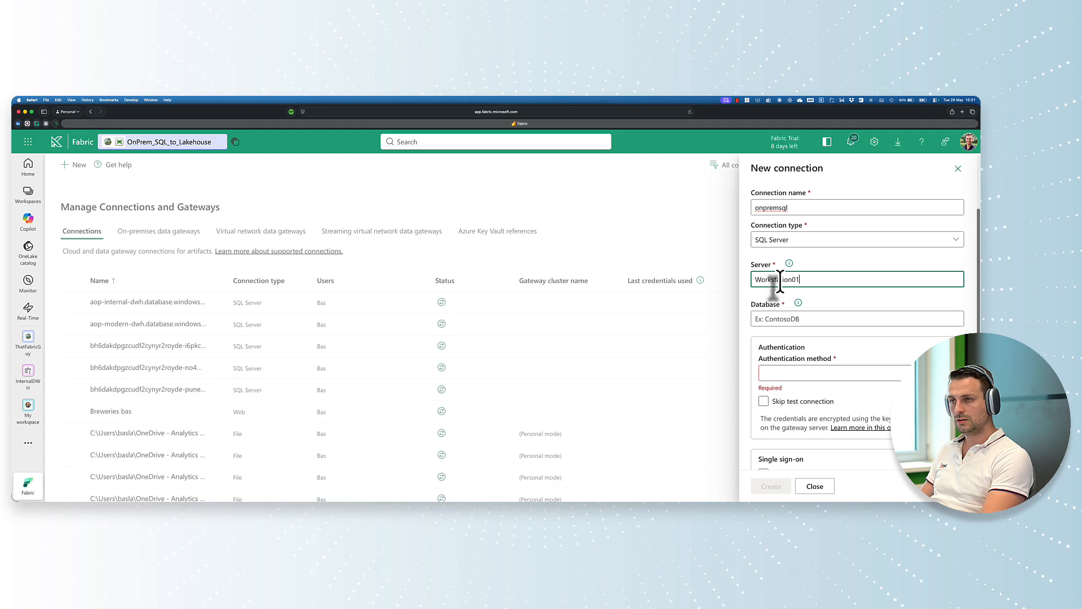
Look up the database name in SQL Server Management Studio and set the connection's database to WideWorldImporters
{"action": "key", "text": "Tab"}
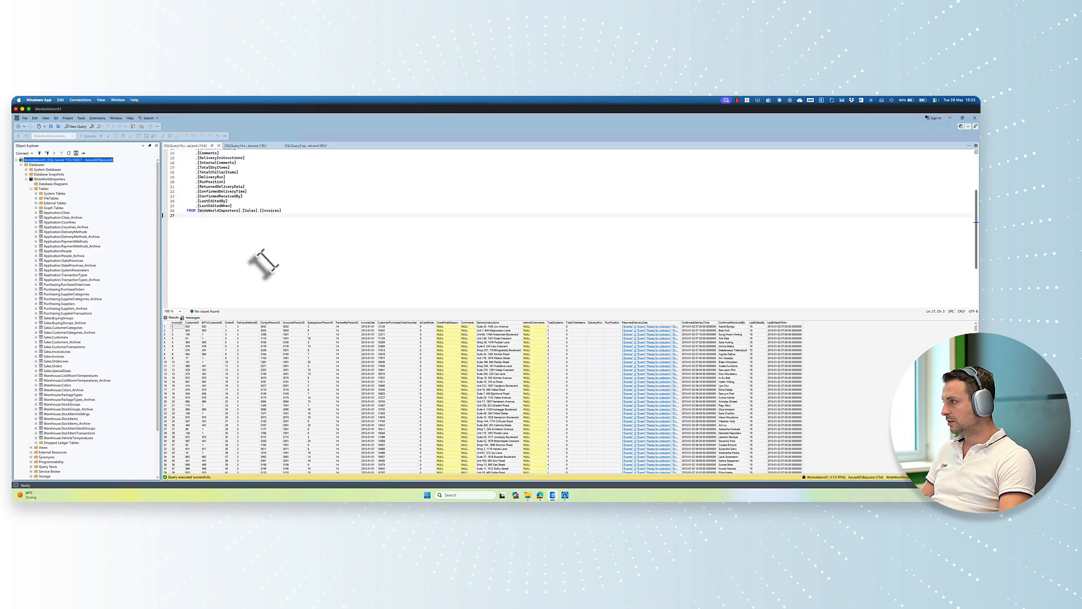
{"action": "left_click", "coordinate": [49, 178]}
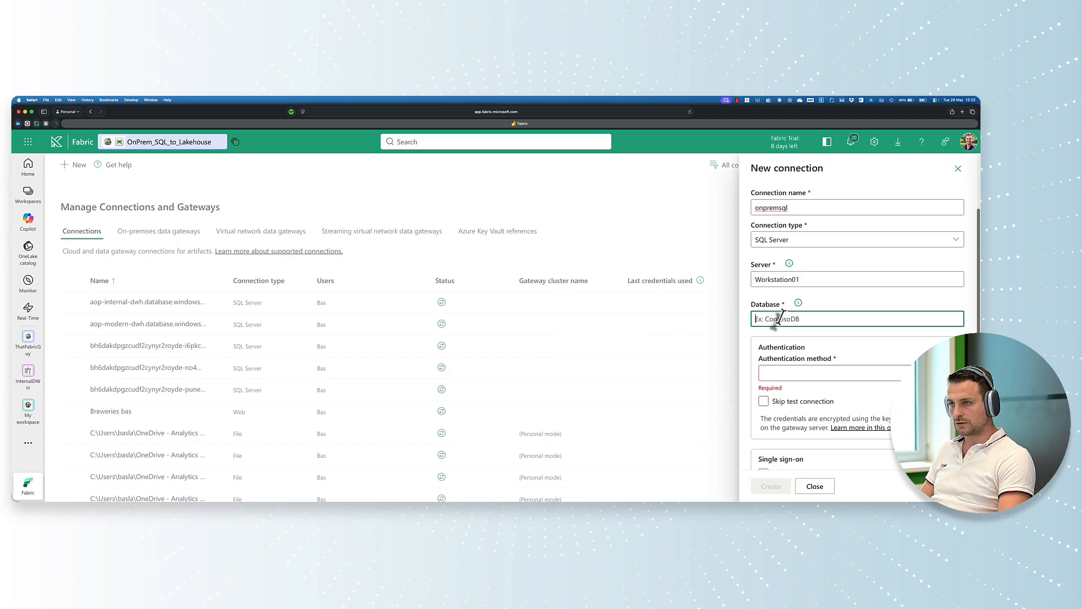
{"action": "type", "text": "WideWorldImporters"}
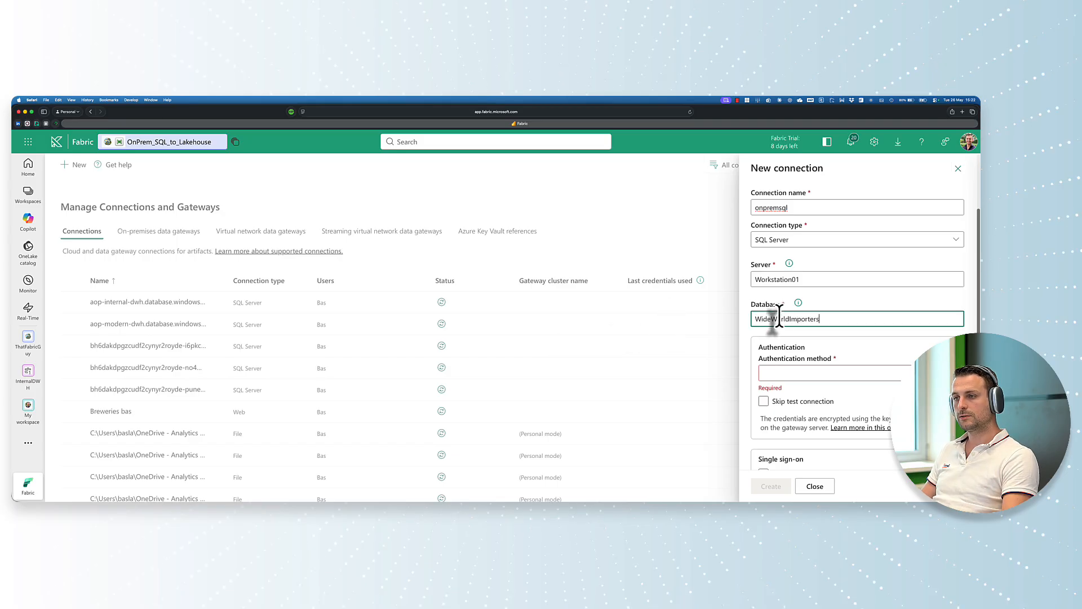
Choose Basic as the authentication method of the new connection
{"action": "scroll", "coordinate": [786, 332], "scroll_direction": "down", "scroll_amount": 2}
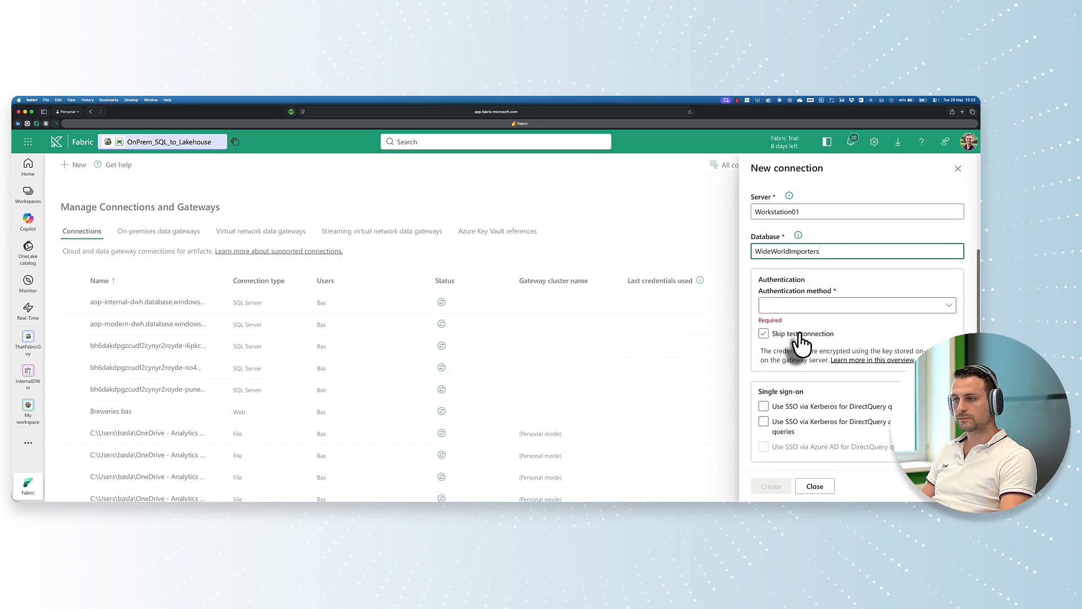
{"action": "left_click", "coordinate": [789, 307]}
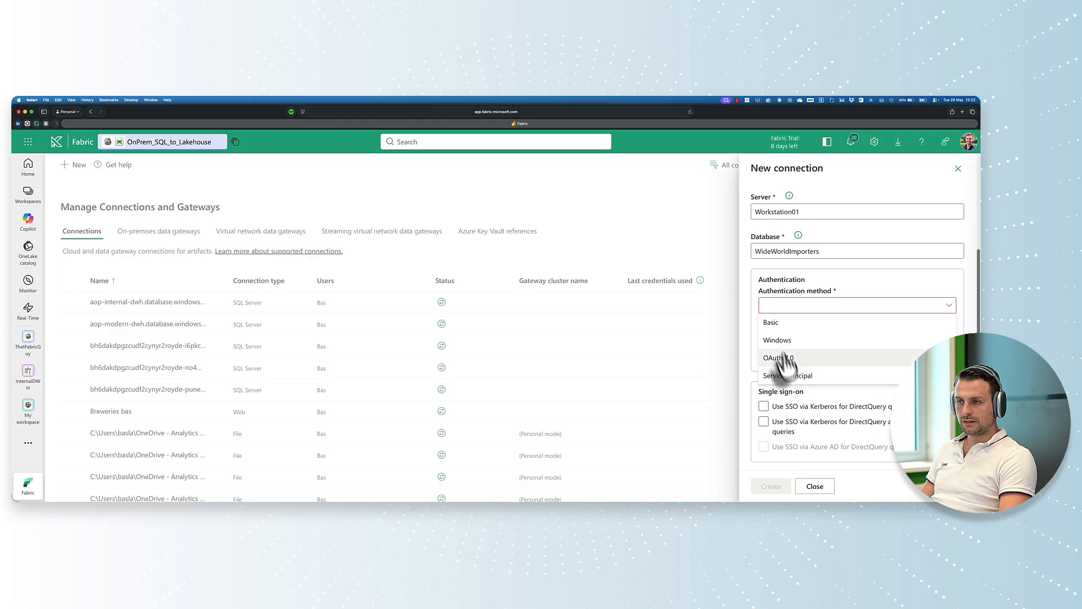
{"action": "left_click", "coordinate": [784, 321]}
{"action": "left_click", "coordinate": [785, 364]}
{"action": "left_click", "coordinate": [791, 338]}
Switch to SQL Server Management Studio, collapse the server's Databases folder and expand its Security folder
{"action": "key", "text": "super+Tab"}
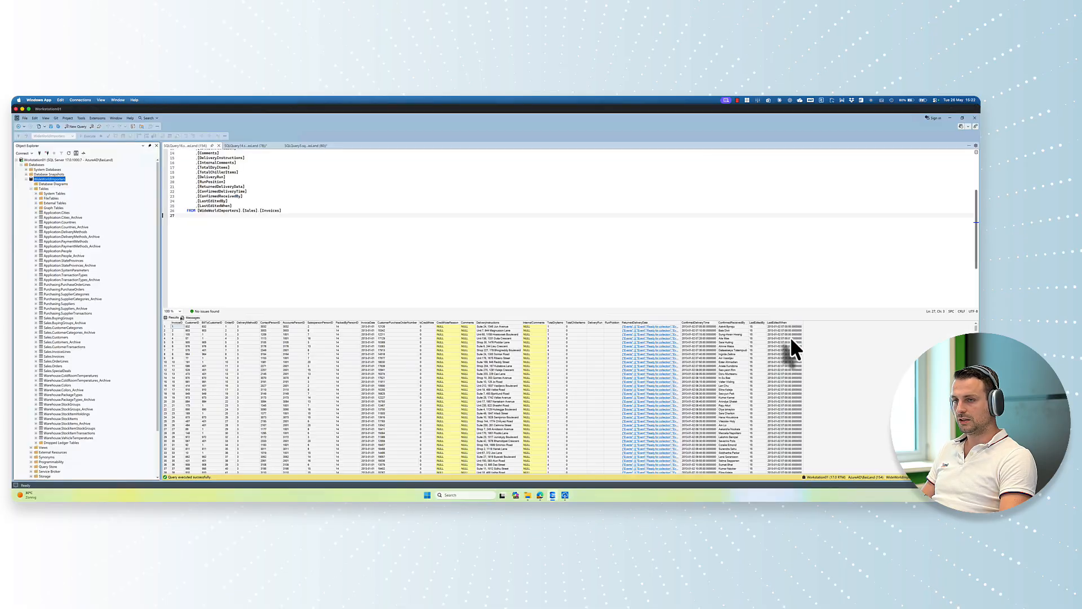
{"action": "left_click", "coordinate": [572, 306]}
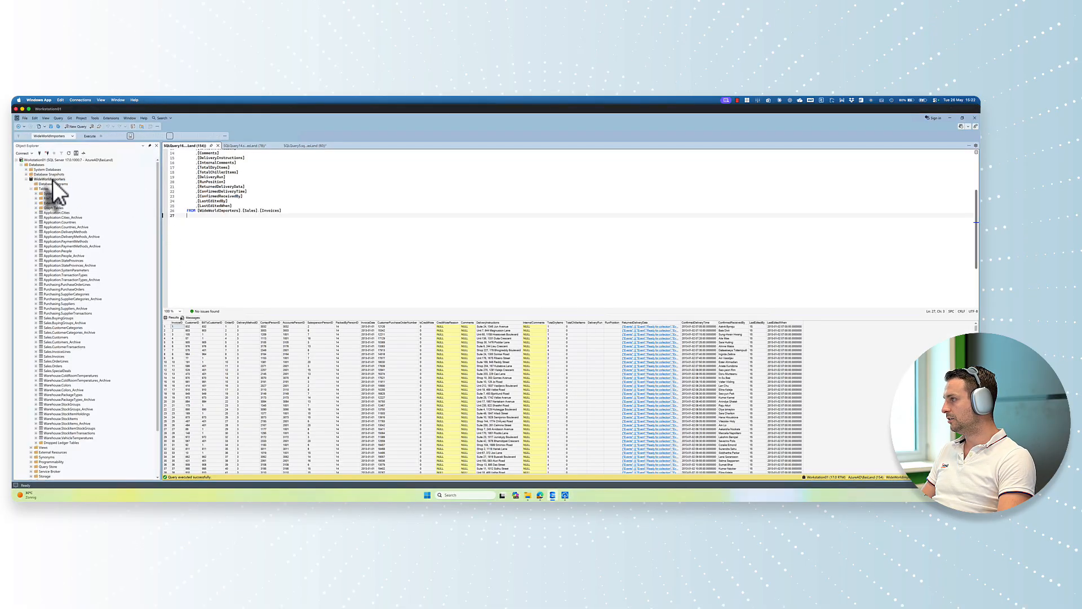
{"action": "left_click", "coordinate": [21, 165]}
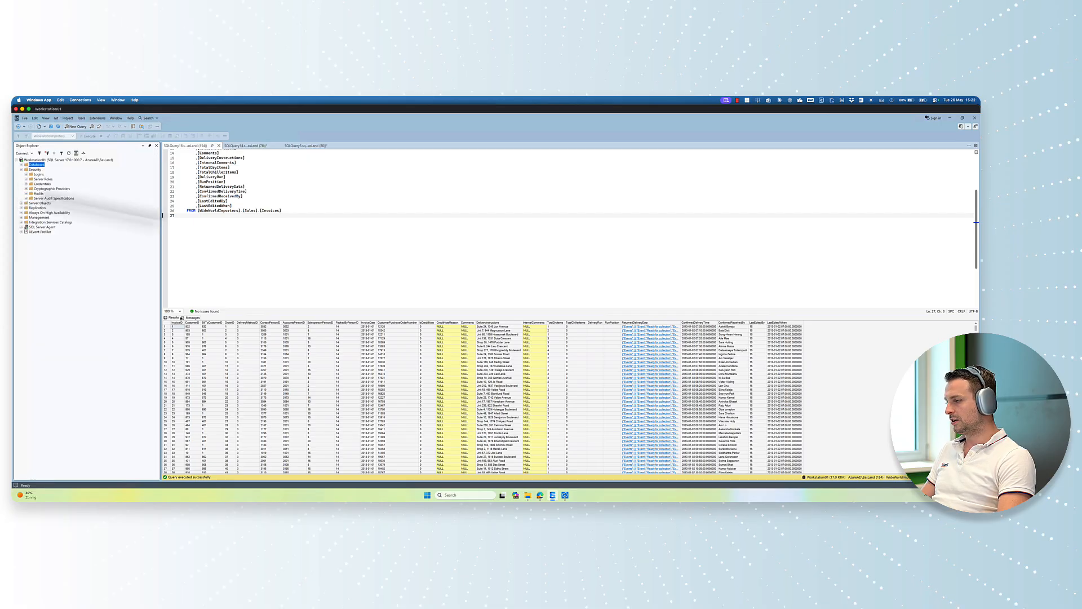
Review the authentication methods offered in the Fabric connection form and return to SQL Server Management Studio
{"action": "key", "text": "super+Tab"}
{"action": "left_click", "coordinate": [780, 307]}
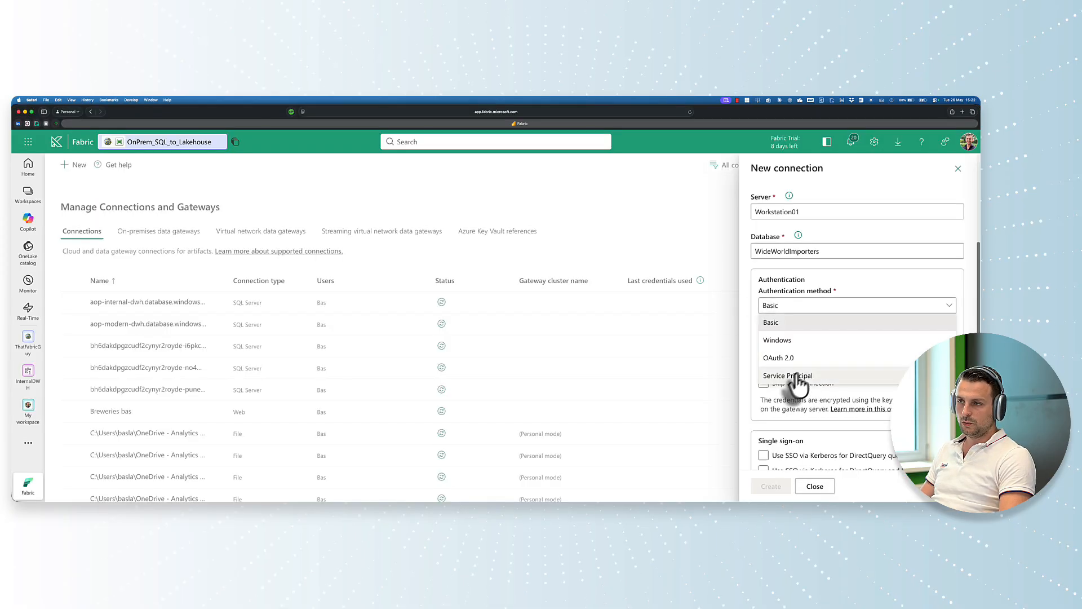
{"action": "key", "text": "super+Tab"}
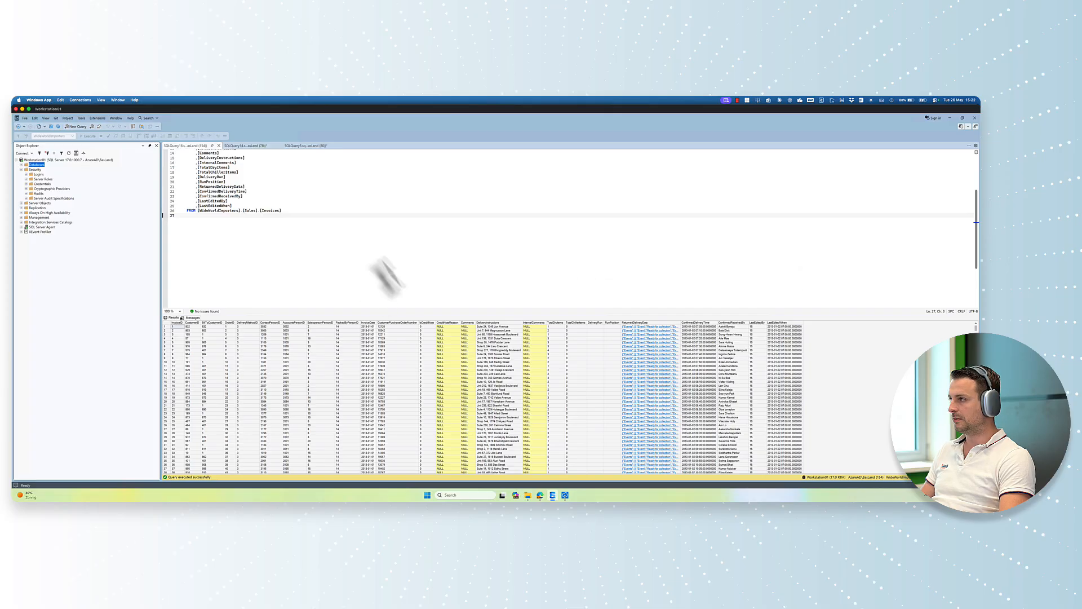
Start a new SQL Server login named tfg with SQL authentication and enter and confirm its password
{"action": "double_click", "coordinate": [37, 175]}
{"action": "right_click", "coordinate": [40, 175]}
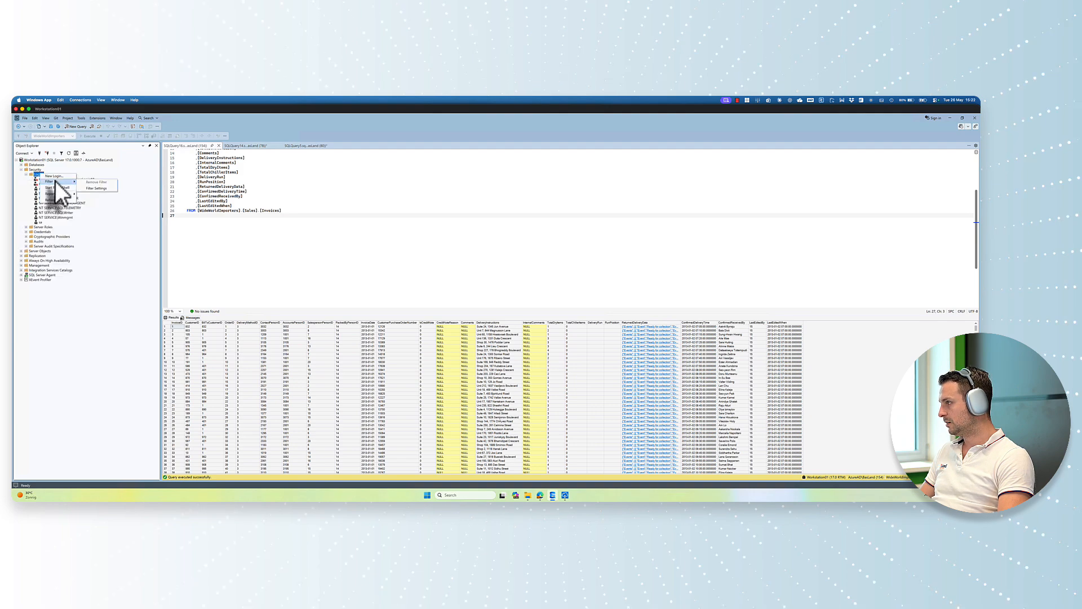
{"action": "left_click", "coordinate": [54, 176]}
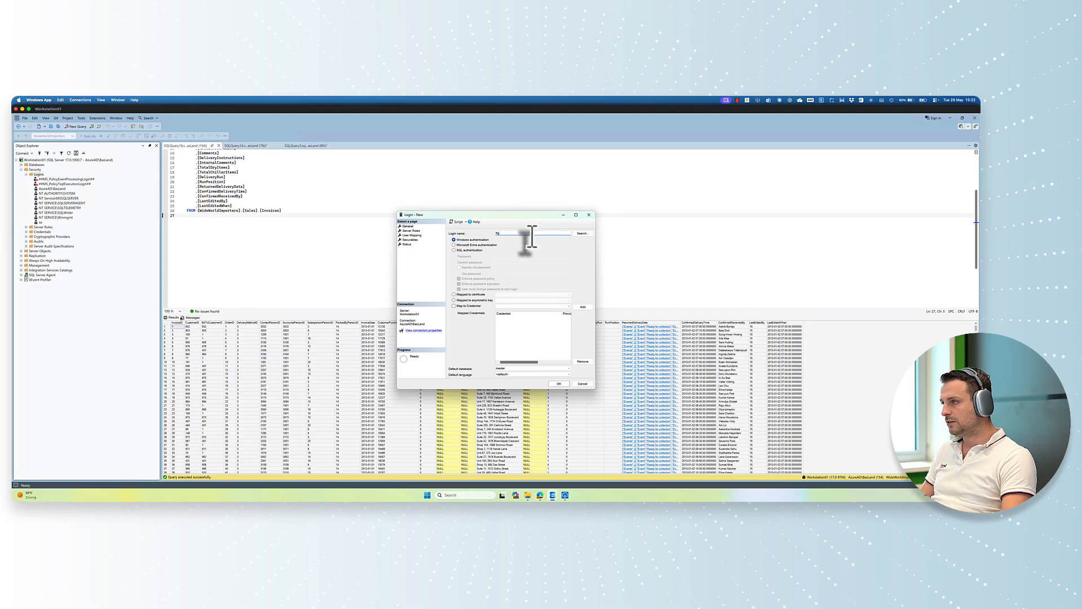
{"action": "left_click", "coordinate": [471, 250]}
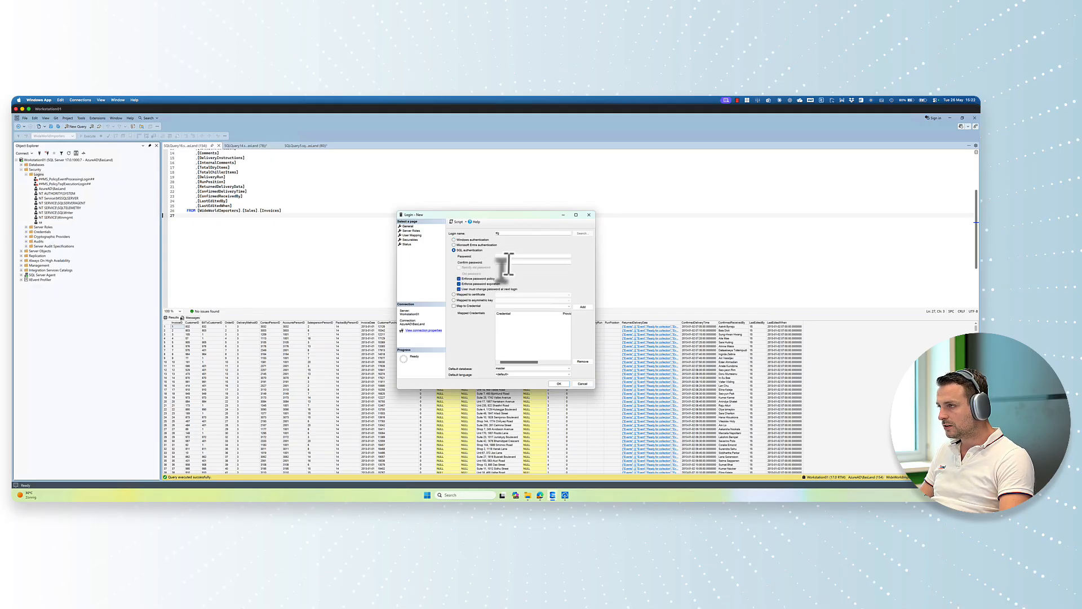
{"action": "left_click", "coordinate": [511, 257]}
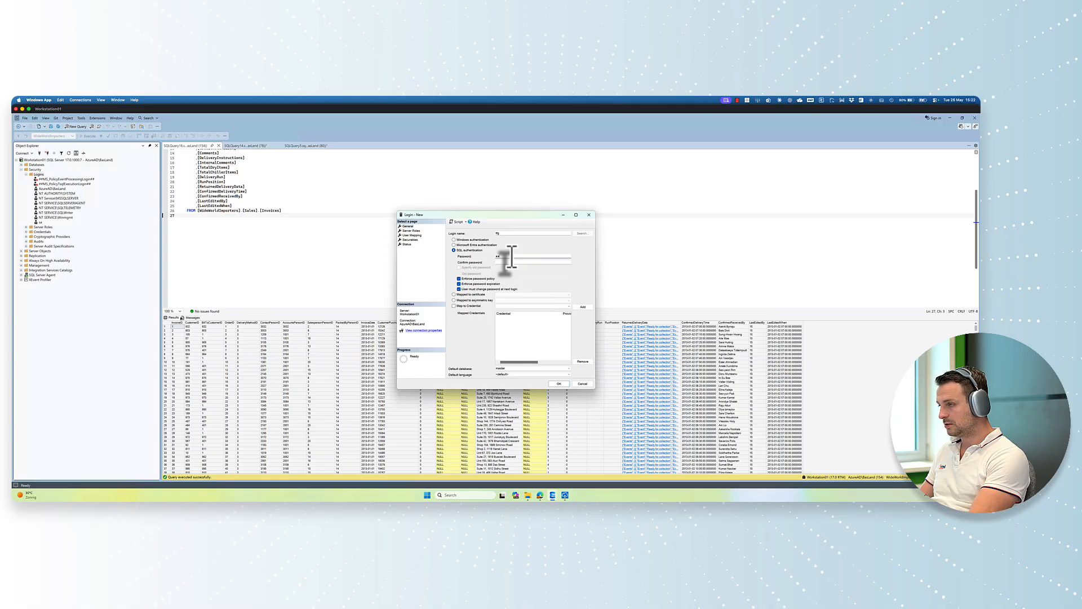
Review the new login's server roles, user mapping, securables and status settings, and create the login
{"action": "left_click", "coordinate": [411, 230]}
{"action": "left_click", "coordinate": [458, 320]}
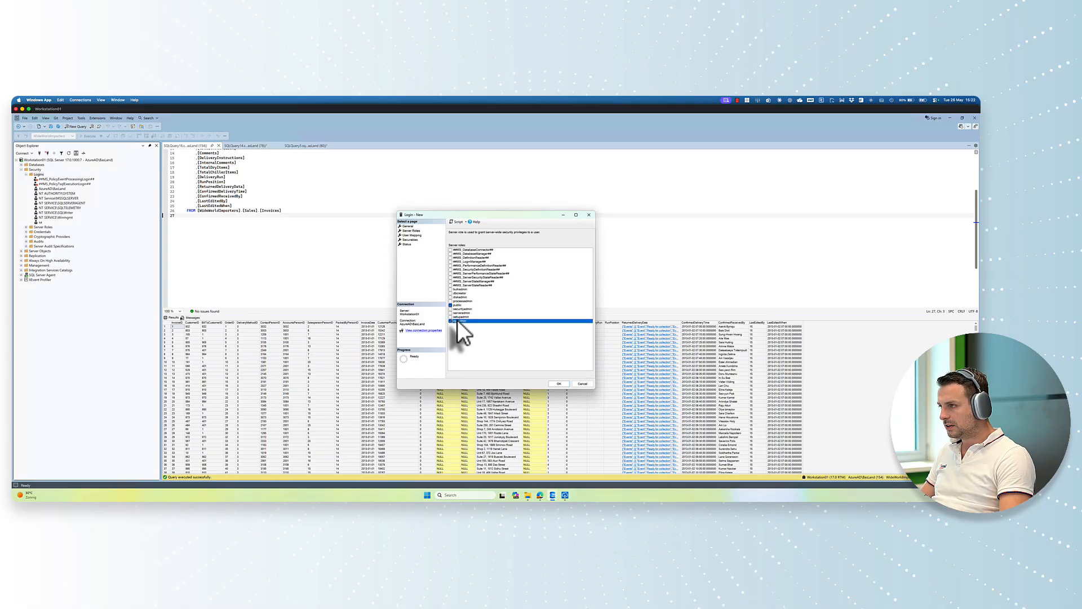
{"action": "left_click", "coordinate": [413, 235]}
{"action": "left_click", "coordinate": [411, 240]}
{"action": "left_click", "coordinate": [409, 243]}
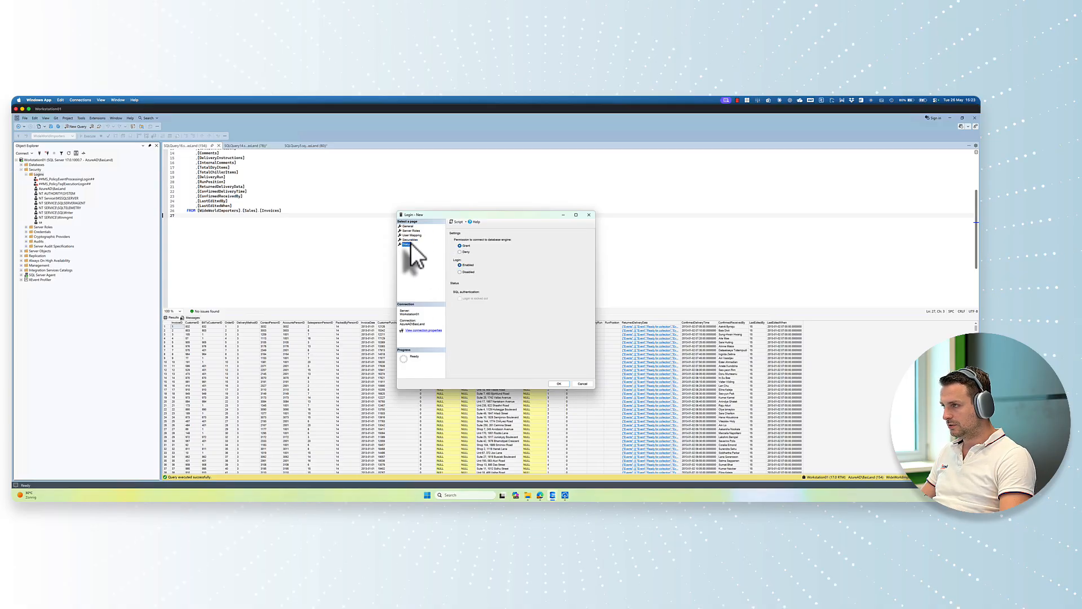
{"action": "left_click", "coordinate": [410, 240]}
{"action": "left_click", "coordinate": [411, 235]}
{"action": "left_click", "coordinate": [411, 230]}
{"action": "left_click", "coordinate": [410, 226]}
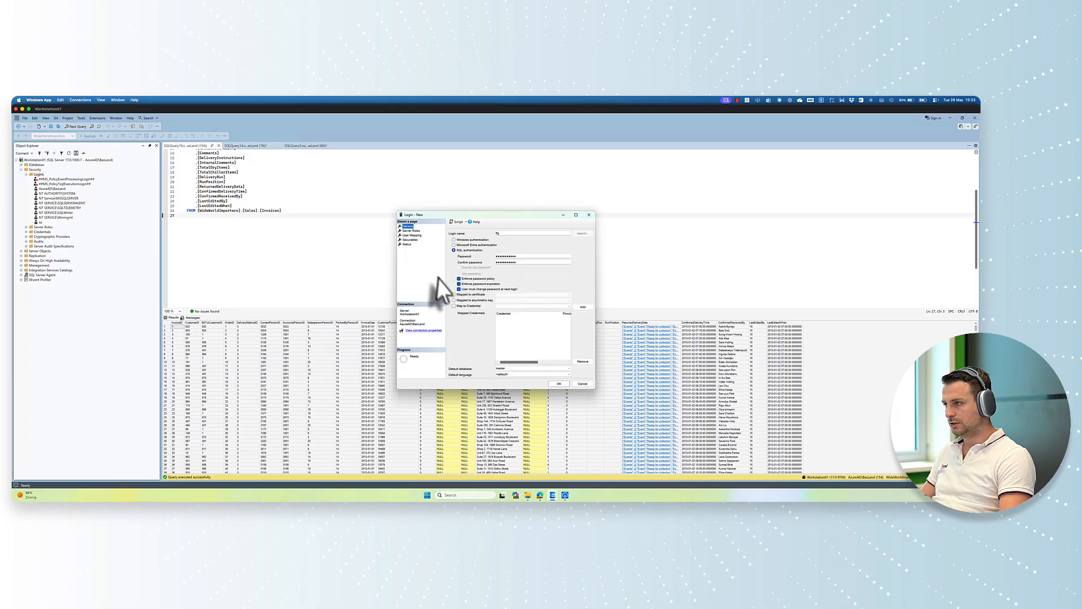
{"action": "left_click", "coordinate": [555, 384]}
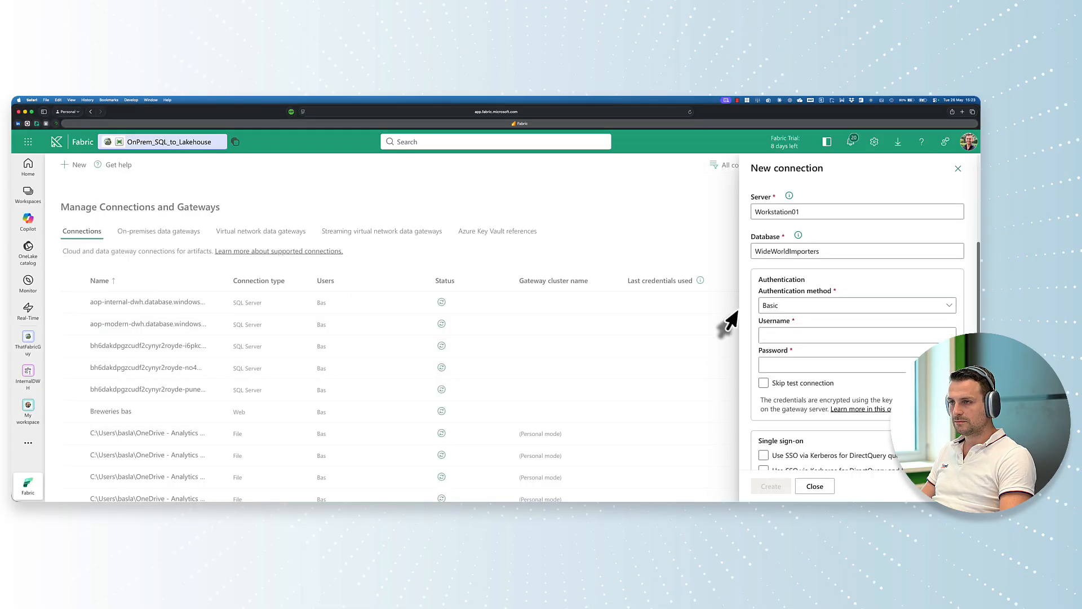
In the Fabric connection form, enter the username tfg and the login password, and try to create the connection
{"action": "left_click", "coordinate": [785, 335]}
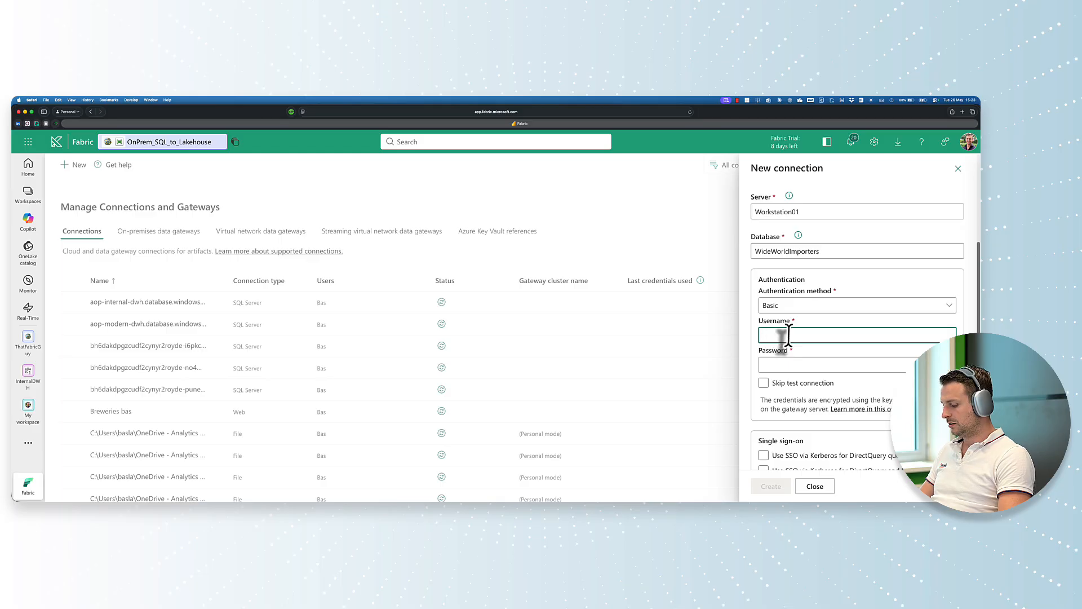
{"action": "type", "text": "tfg"}
{"action": "key", "text": "Tab"}
{"action": "type", "text": "••"}
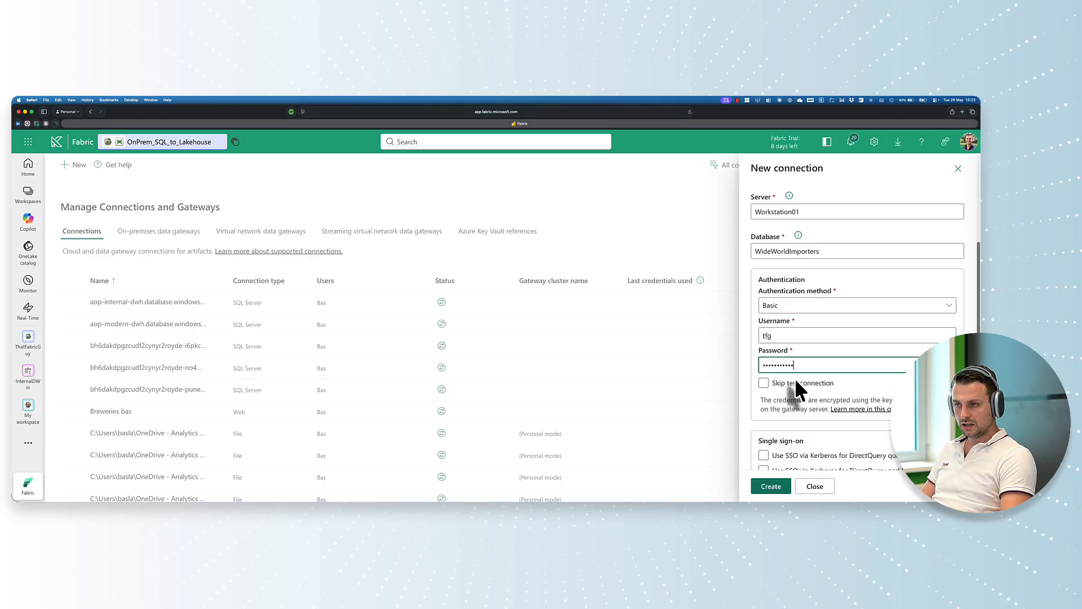
{"action": "scroll", "coordinate": [795, 378], "scroll_direction": "down", "scroll_amount": 3}
{"action": "left_click", "coordinate": [783, 488]}
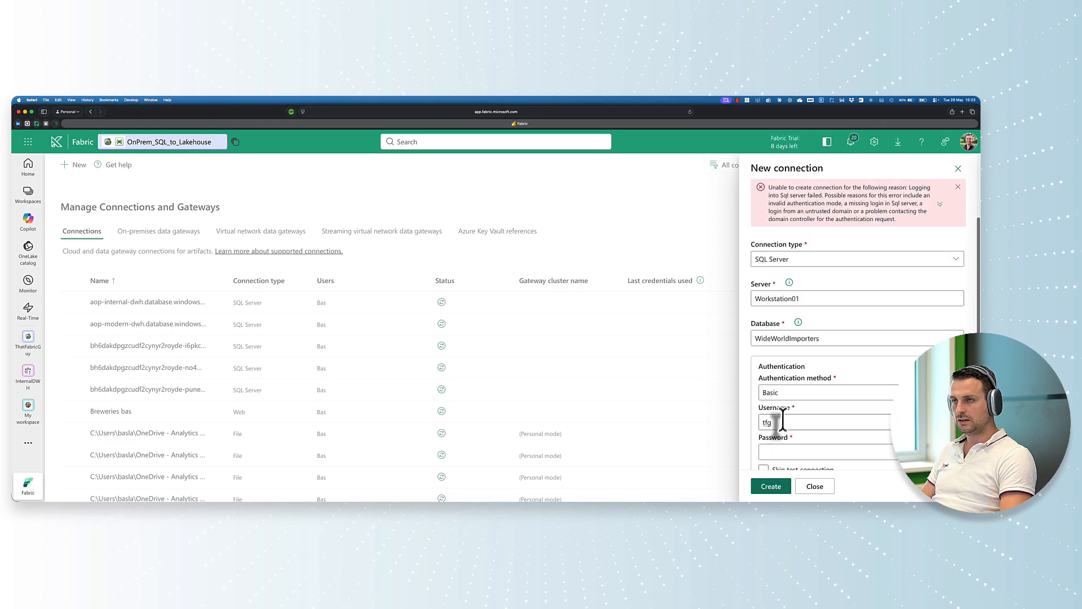
{"action": "scroll", "coordinate": [784, 418], "scroll_direction": "down", "scroll_amount": 3}
{"action": "scroll", "coordinate": [783, 417], "scroll_direction": "up", "scroll_amount": 5}
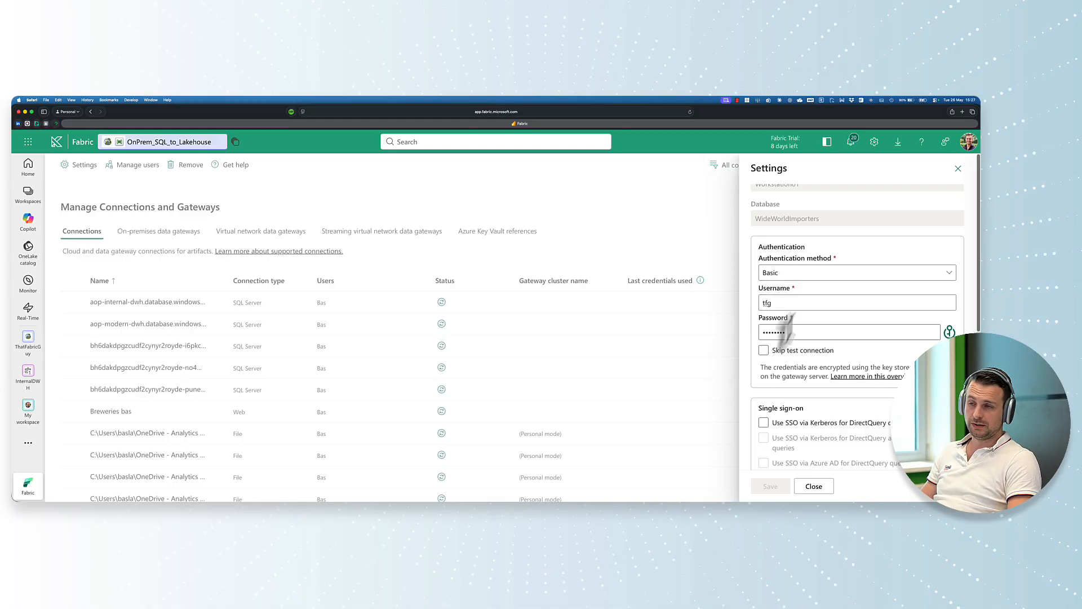
Review the gateway, authentication, privacy and recency settings of the onpremsql connection and close them
{"action": "scroll", "coordinate": [803, 352], "scroll_direction": "down", "scroll_amount": 5}
{"action": "scroll", "coordinate": [800, 347], "scroll_direction": "down", "scroll_amount": 2}
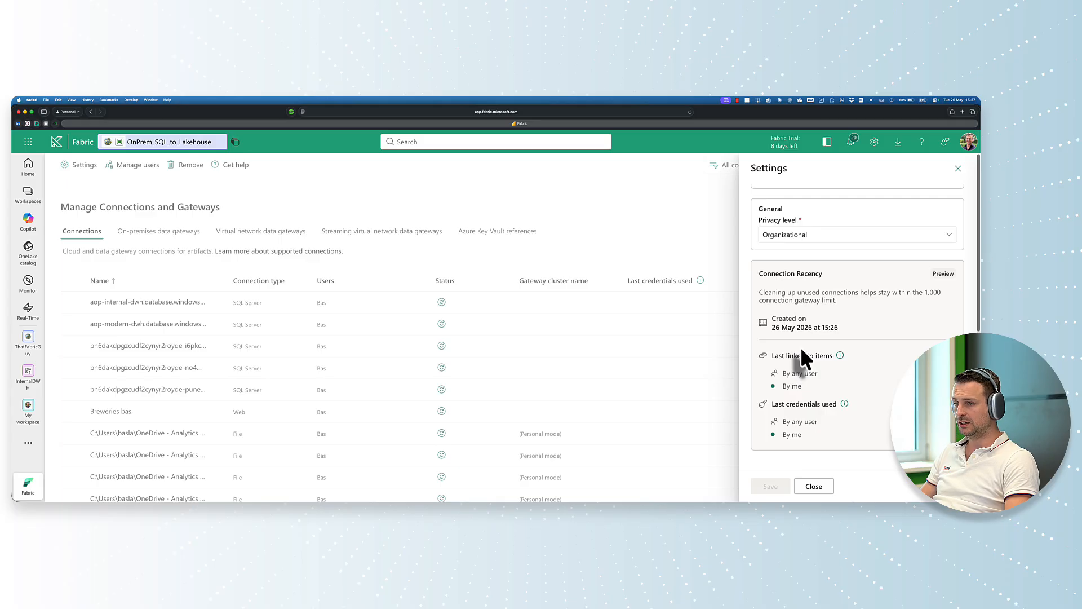
{"action": "scroll", "coordinate": [800, 345], "scroll_direction": "up", "scroll_amount": 10}
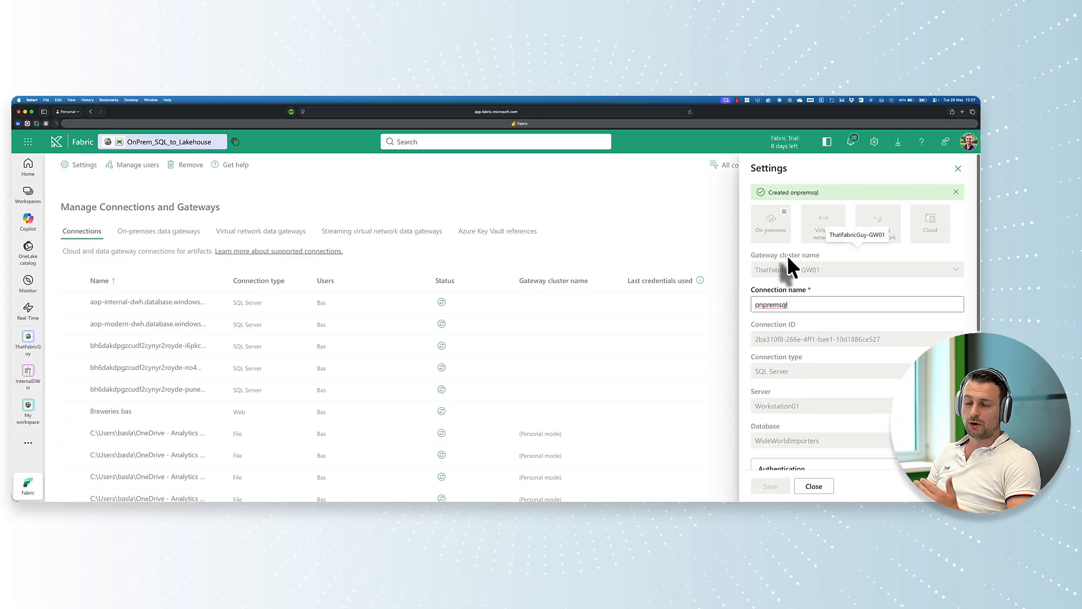
{"action": "scroll", "coordinate": [800, 282], "scroll_direction": "down", "scroll_amount": 1}
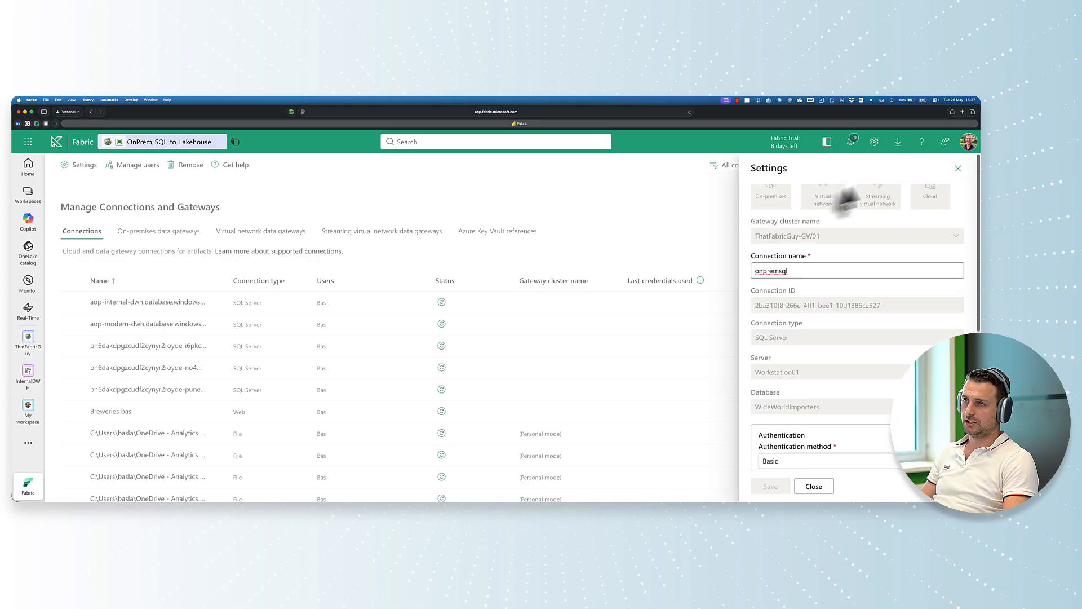
{"action": "scroll", "coordinate": [817, 225], "scroll_direction": "up", "scroll_amount": 1}
{"action": "left_click", "coordinate": [959, 169]}
Open the OnPrem_SQL_to_Lakehouse pipeline and place a Copy data activity on its canvas
{"action": "left_click", "coordinate": [169, 142]}
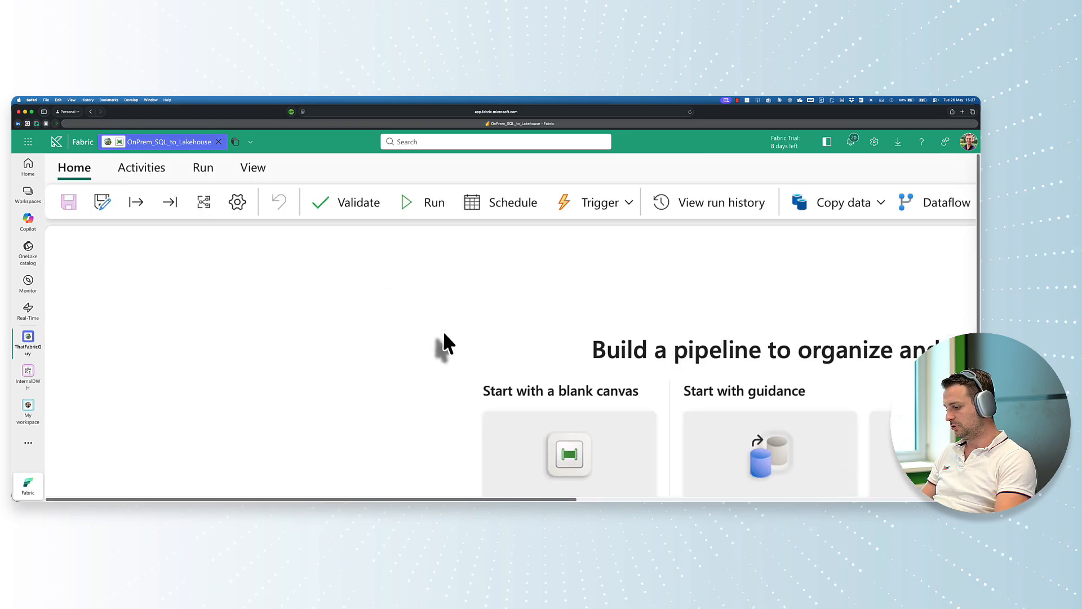
{"action": "key", "text": "super+0"}
{"action": "key", "text": "super+plus"}
{"action": "key", "text": "super+plus"}
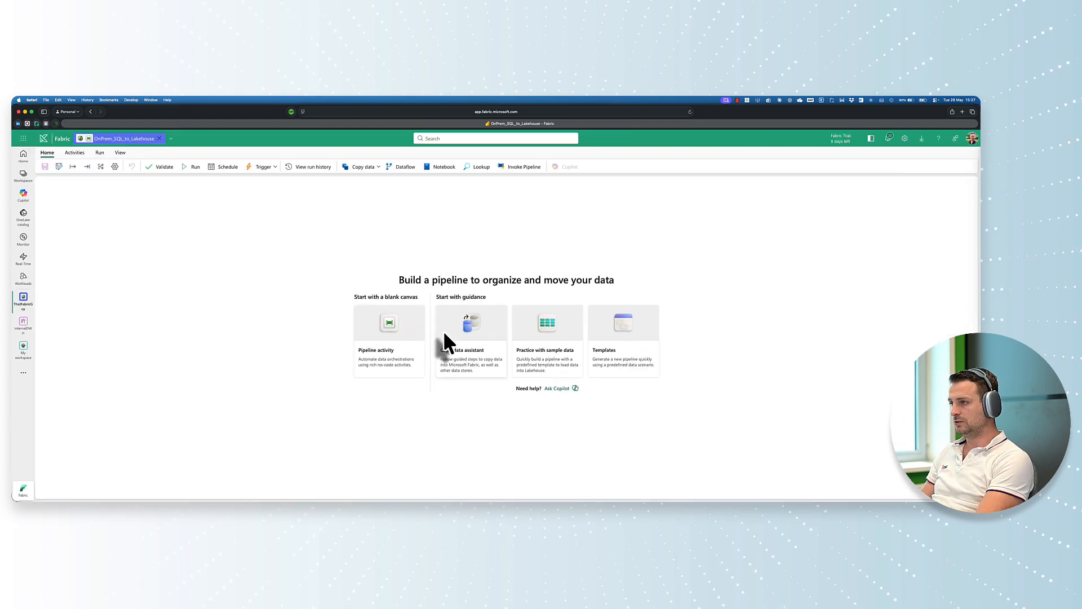
{"action": "key", "text": "super+plus"}
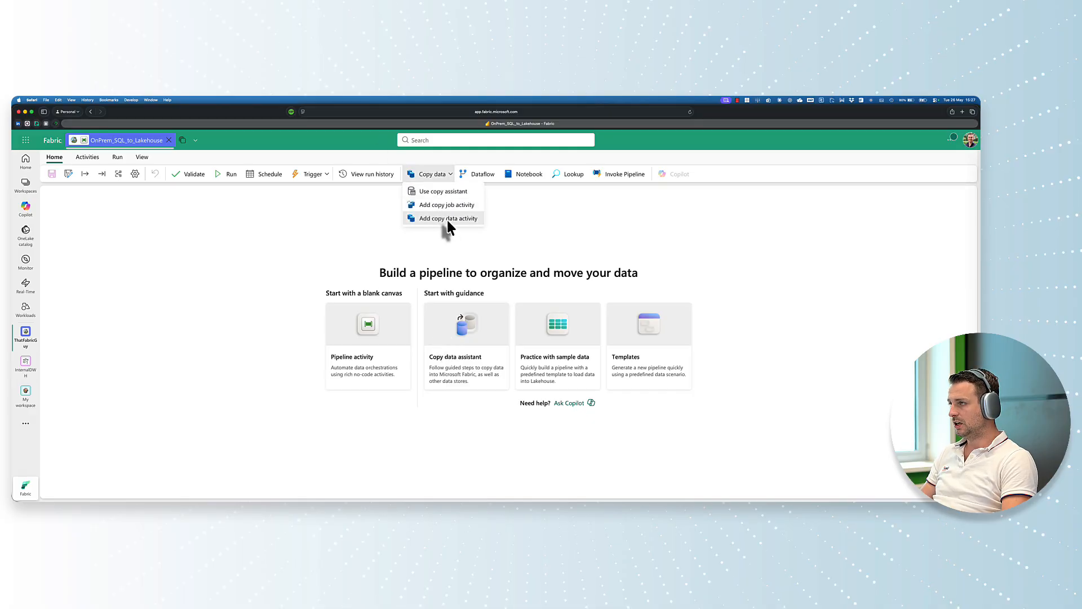
{"action": "left_click", "coordinate": [448, 219]}
{"action": "left_click_drag", "start_coordinate": [144, 307], "coordinate": [257, 273]}
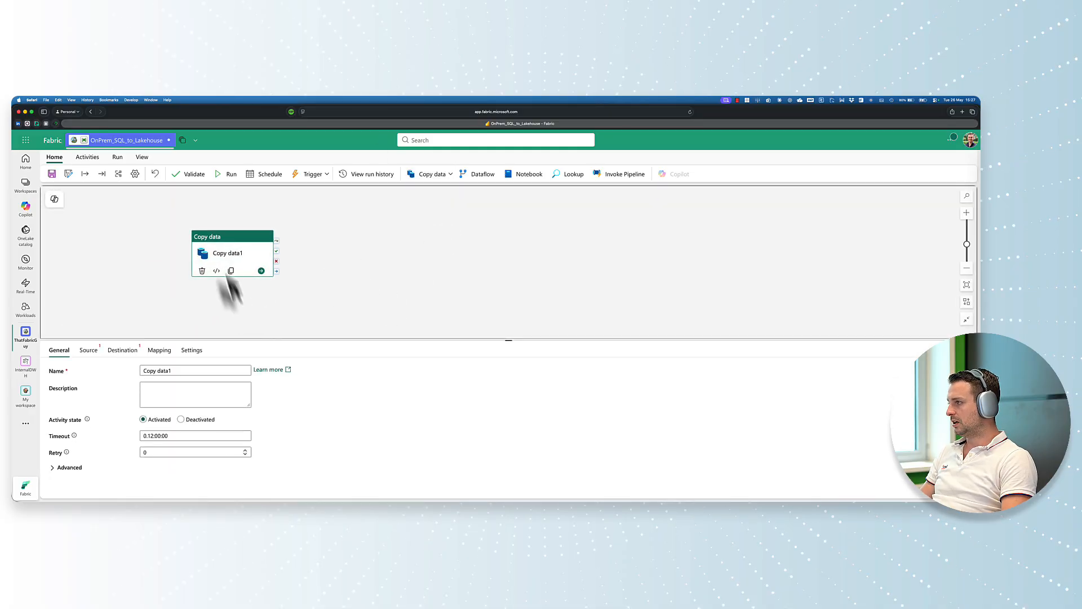
Set the Copy data activity's source connection to onpremsql with connection type SQL Server and open the source table list
{"action": "left_click", "coordinate": [88, 351]}
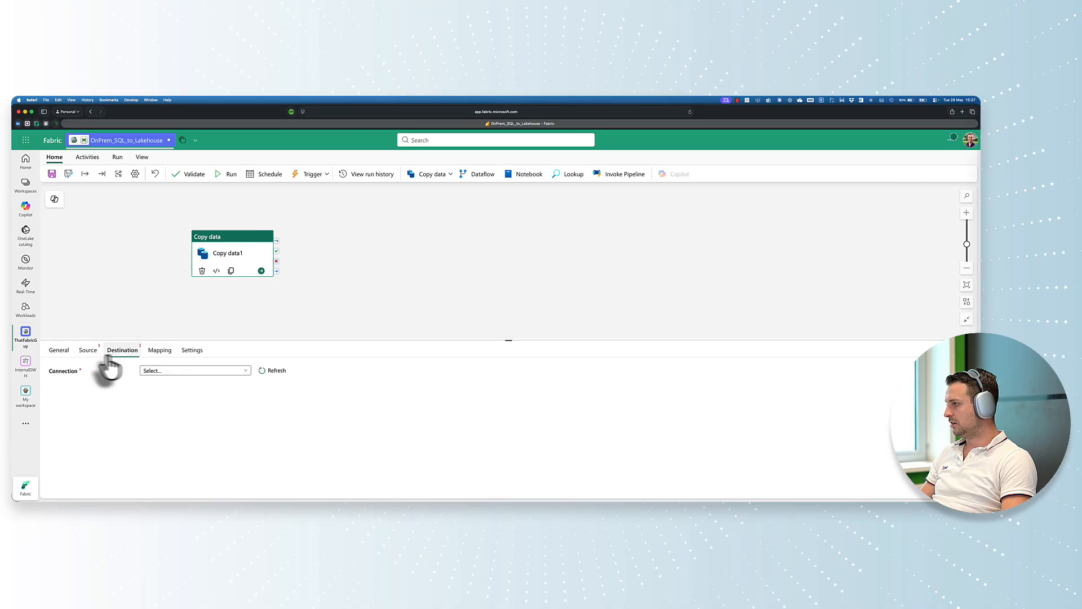
{"action": "left_click", "coordinate": [247, 371]}
{"action": "left_click", "coordinate": [169, 249]}
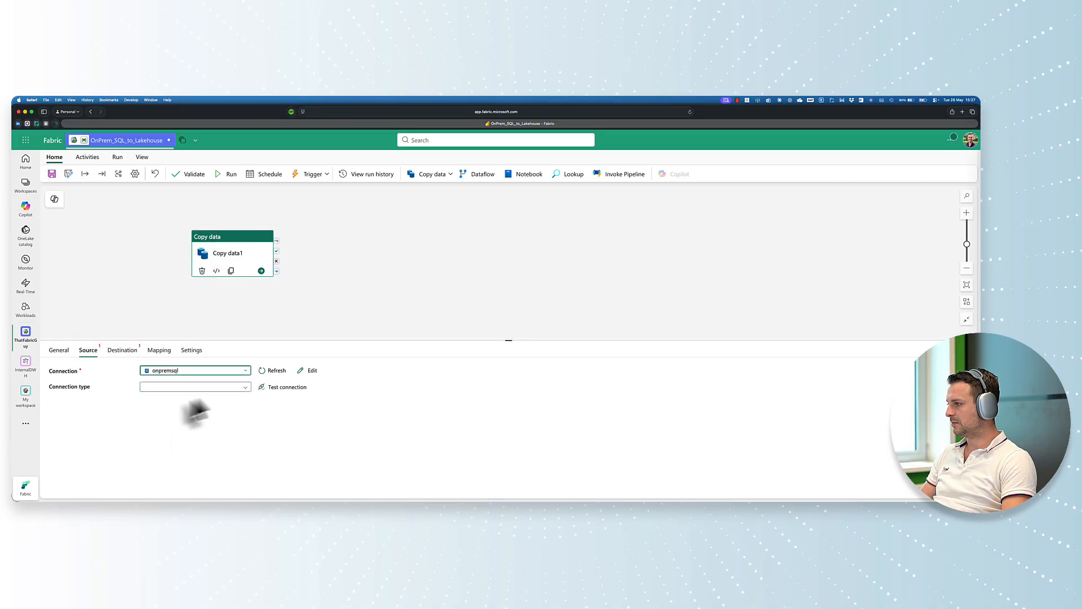
{"action": "left_click", "coordinate": [232, 387]}
{"action": "left_click", "coordinate": [192, 453]}
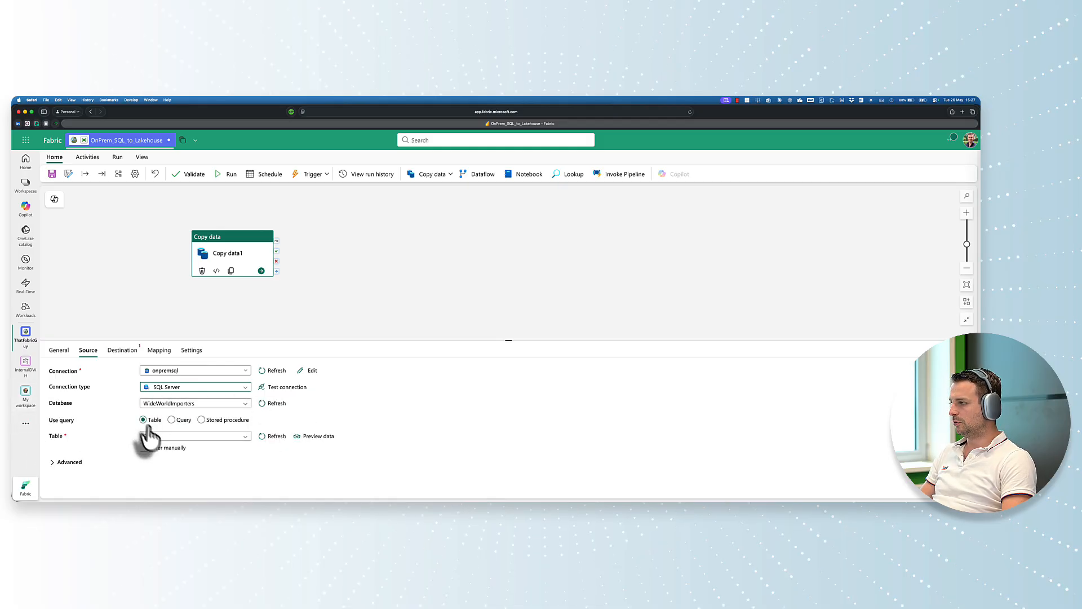
{"action": "left_click", "coordinate": [244, 437]}
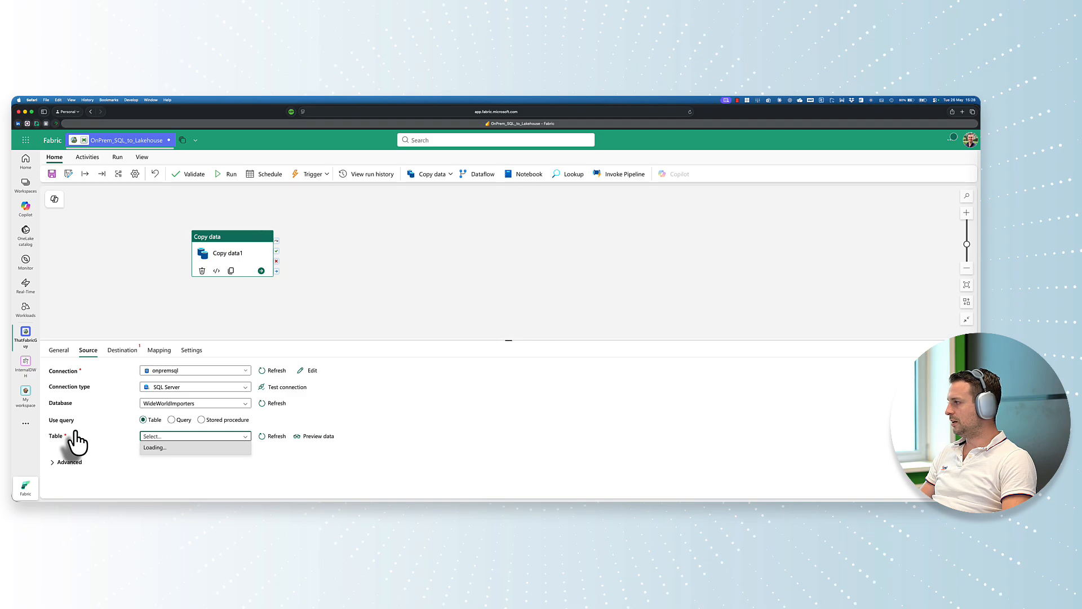
Switch to SQL Server Management Studio, delete the server-name query line and run the Sales.Invoices query
{"action": "key", "text": "super+Tab"}
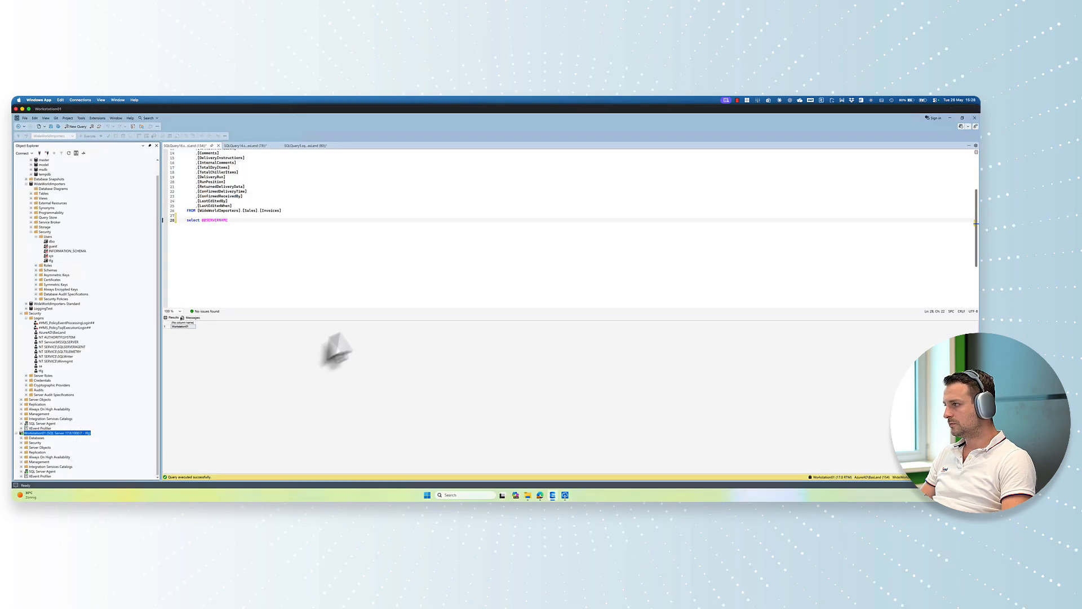
{"action": "left_click_drag", "start_coordinate": [268, 218], "coordinate": [168, 222]}
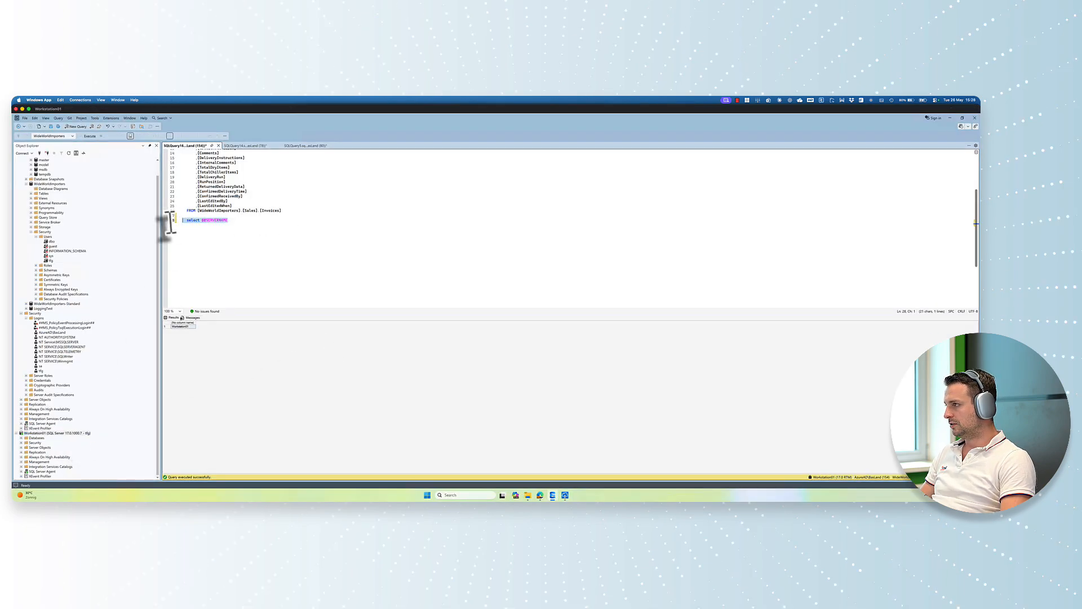
{"action": "key", "text": "Delete"}
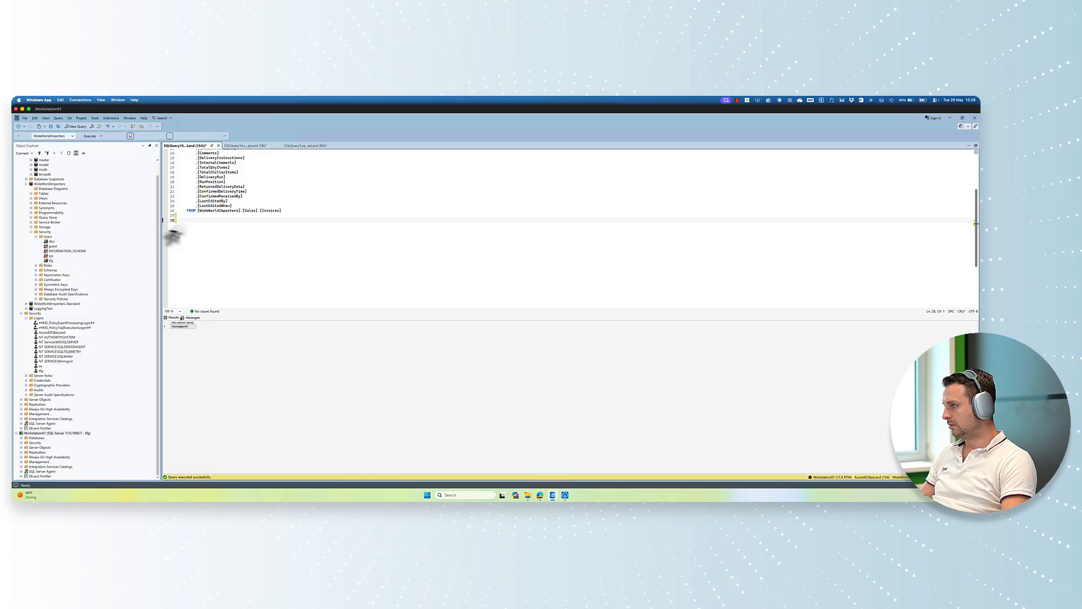
{"action": "key", "text": "F5"}
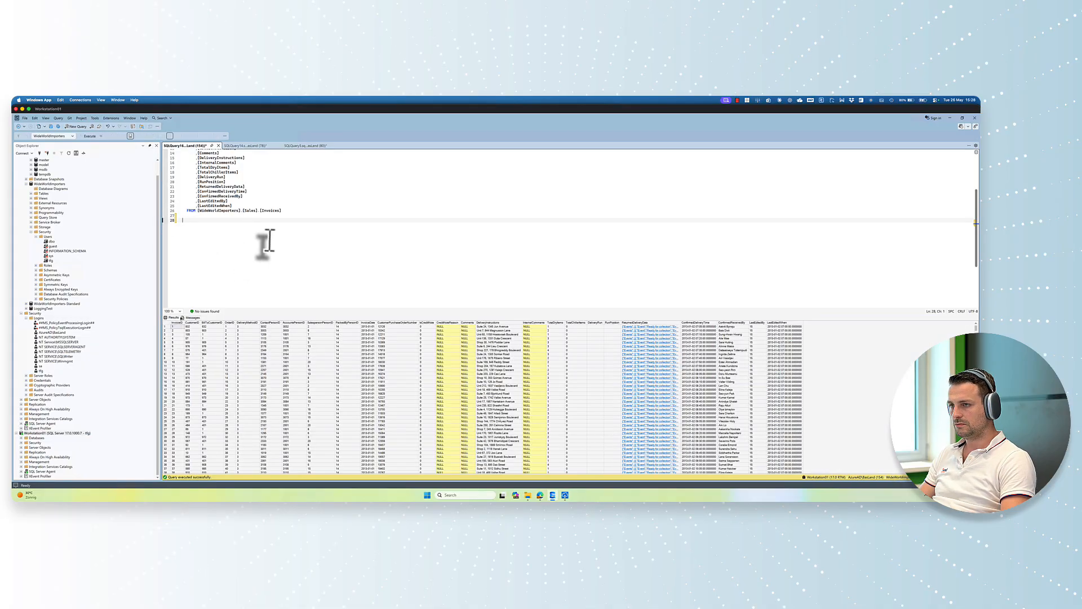
Return to the Fabric pipeline, manually specify schema Sales and table Invoices as the source, and expand the advanced source settings
{"action": "key", "text": "super+Tab"}
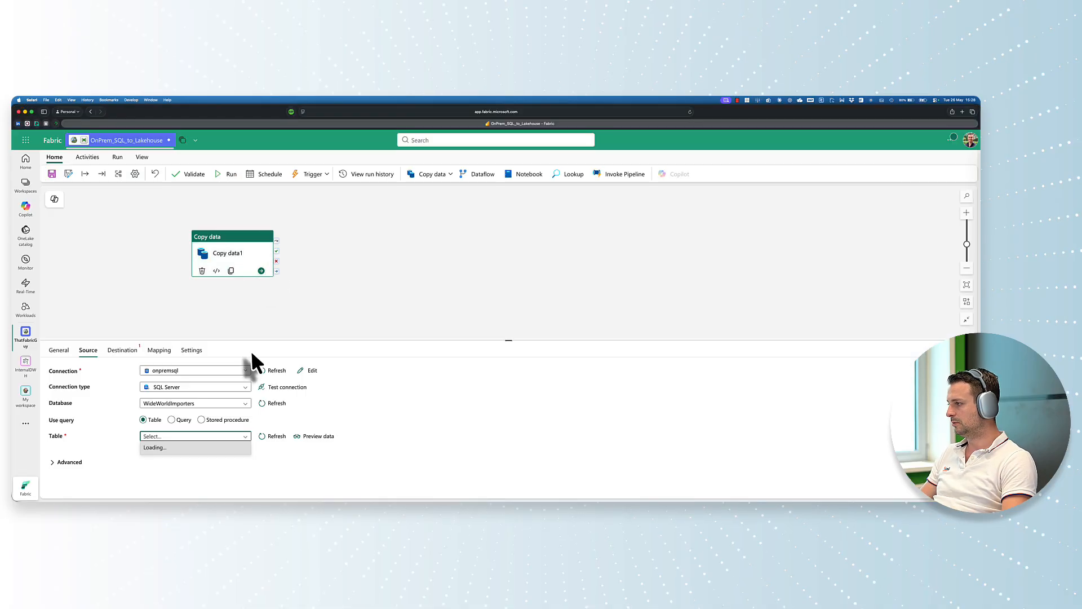
{"action": "left_click", "coordinate": [268, 458]}
{"action": "key", "text": "super+Tab"}
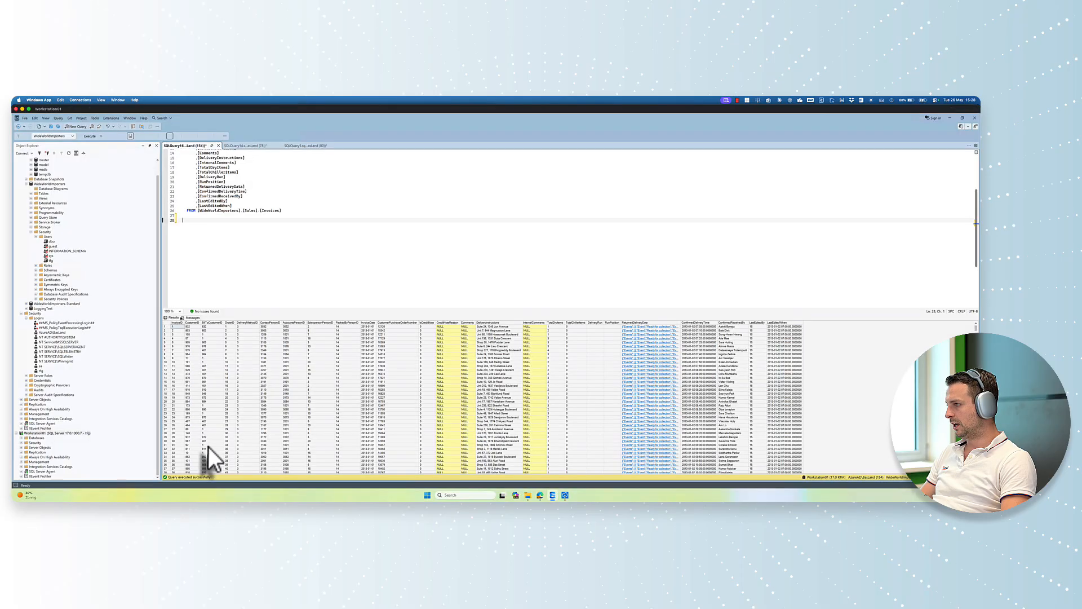
{"action": "key", "text": "super+Tab"}
{"action": "left_click", "coordinate": [204, 437]}
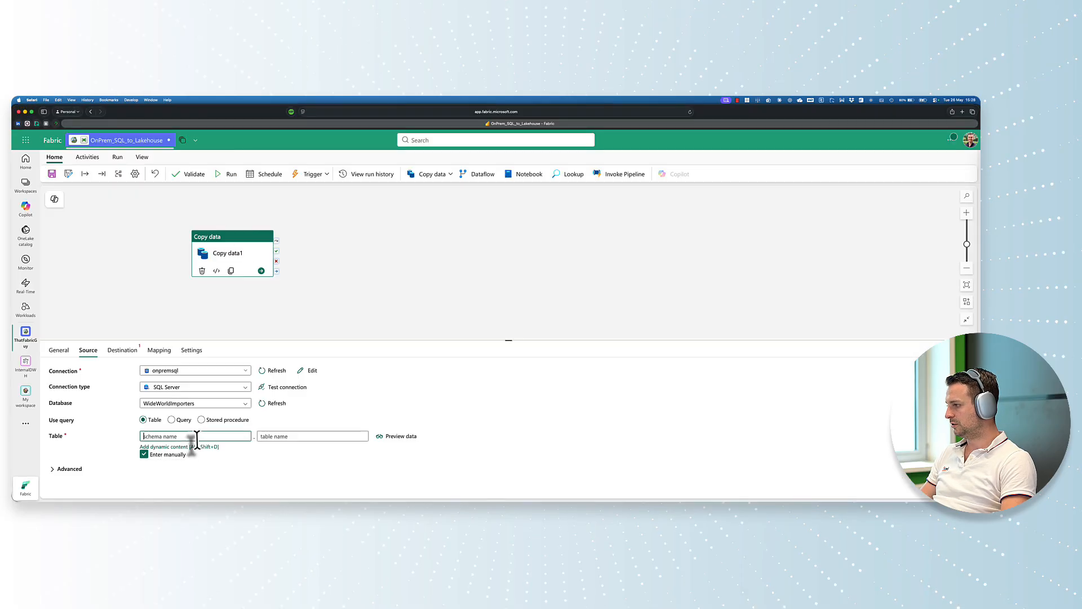
{"action": "type", "text": "Sales"}
{"action": "key", "text": "Tab"}
{"action": "type", "text": "Invoices"}
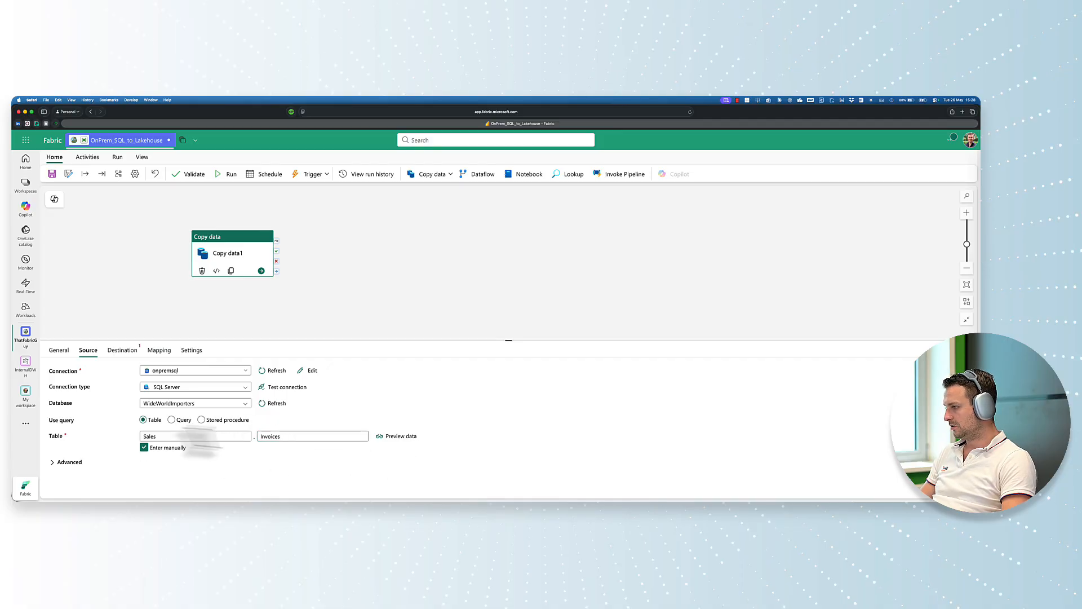
{"action": "left_click", "coordinate": [67, 462]}
{"action": "scroll", "coordinate": [87, 472], "scroll_direction": "down", "scroll_amount": 2}
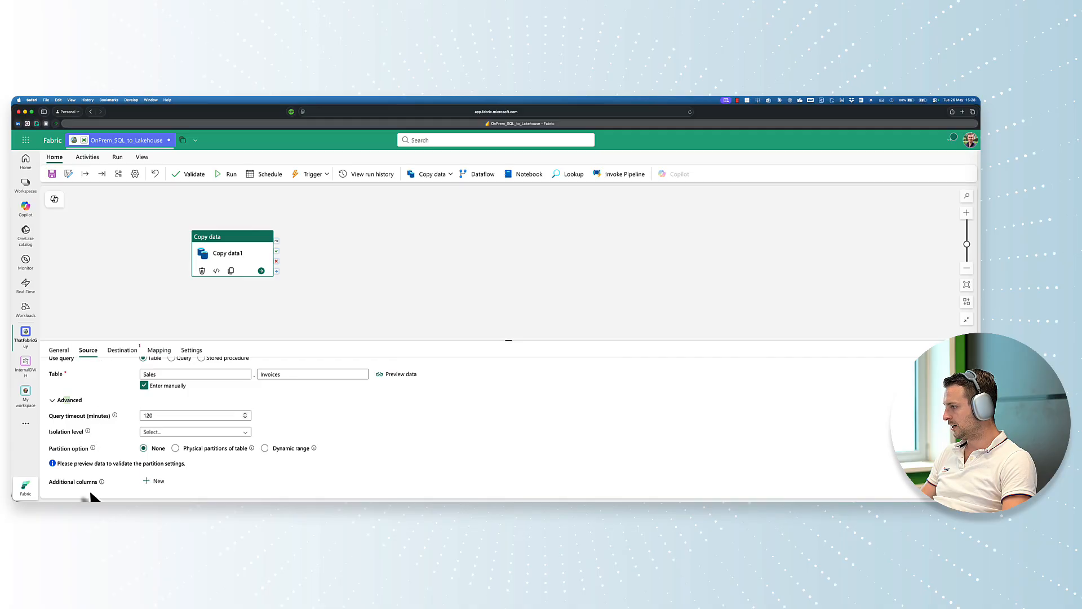
Try to set the Copy data activity's destination to the existing Lakehouse connection with the Performance lakehouse
{"action": "left_click", "coordinate": [122, 351]}
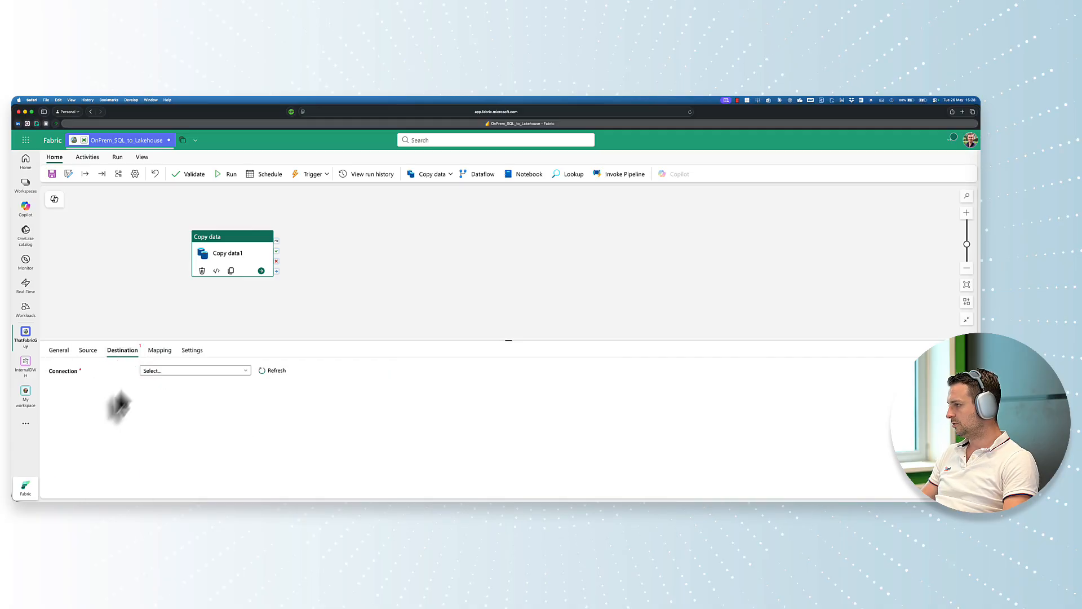
{"action": "left_click", "coordinate": [244, 374]}
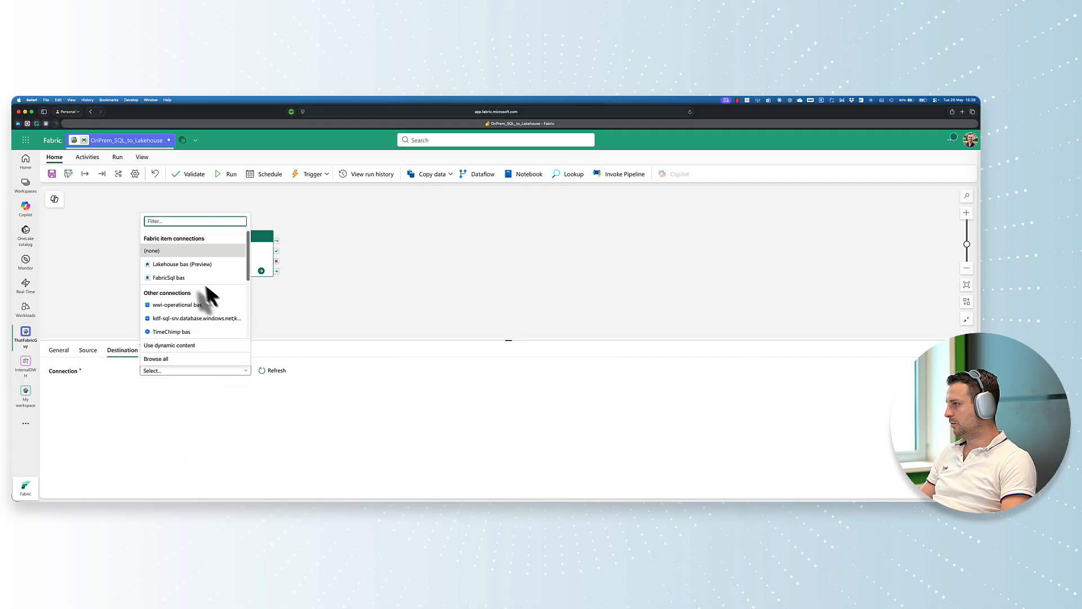
{"action": "left_click", "coordinate": [170, 264]}
{"action": "left_click", "coordinate": [164, 386]}
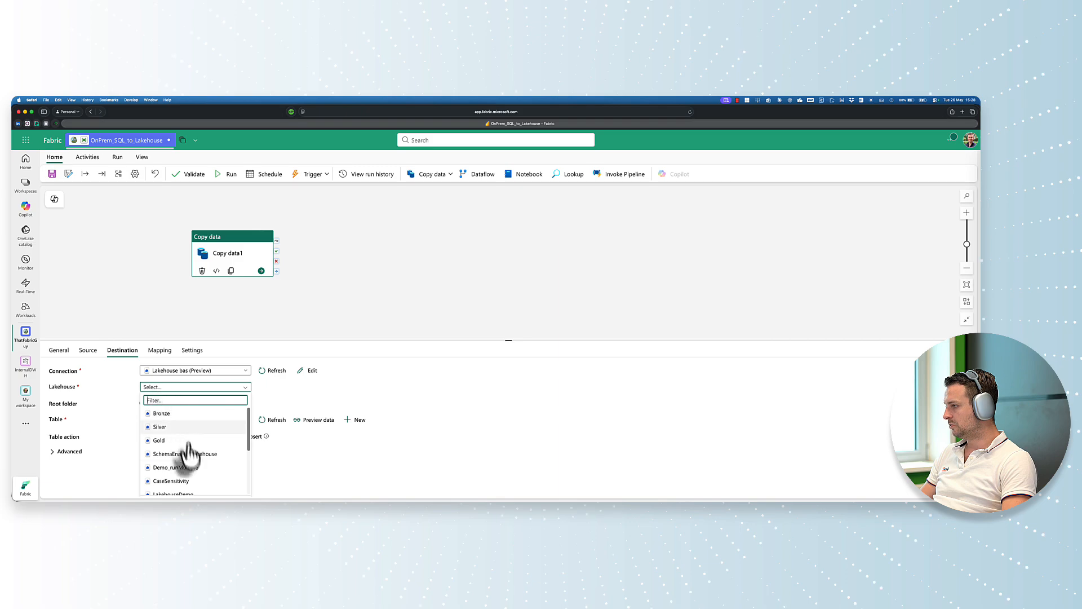
{"action": "scroll", "coordinate": [175, 446], "scroll_direction": "down", "scroll_amount": 6}
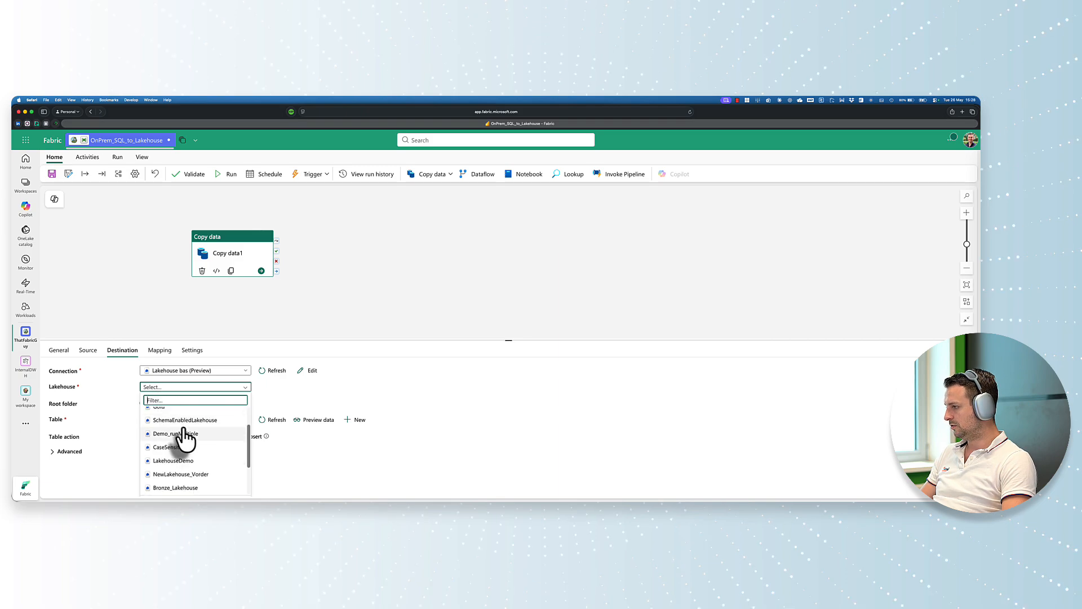
{"action": "scroll", "coordinate": [164, 445], "scroll_direction": "up", "scroll_amount": 1}
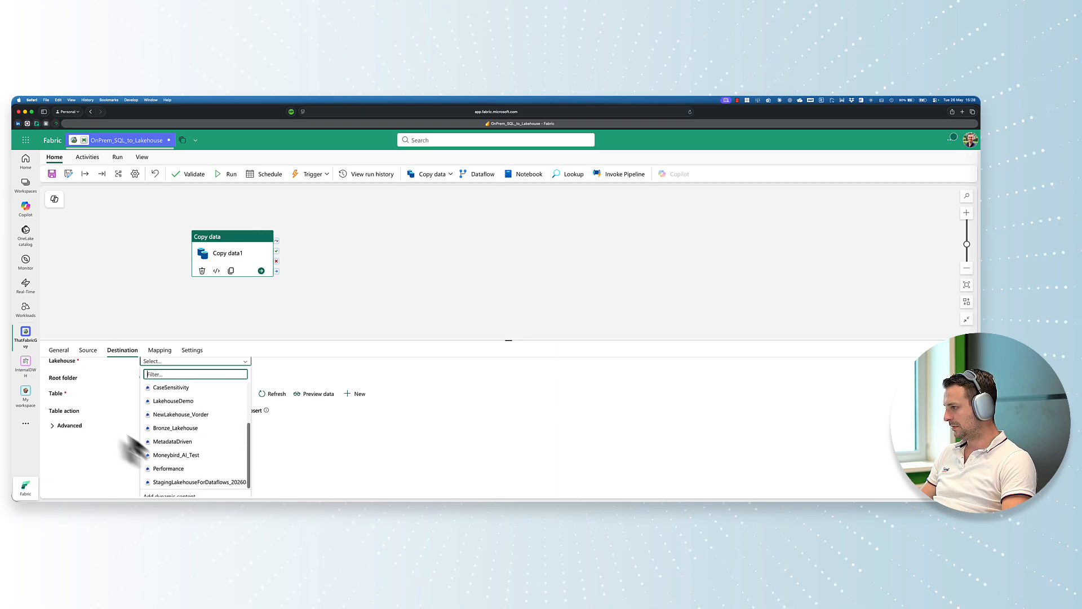
{"action": "scroll", "coordinate": [154, 434], "scroll_direction": "down", "scroll_amount": 2}
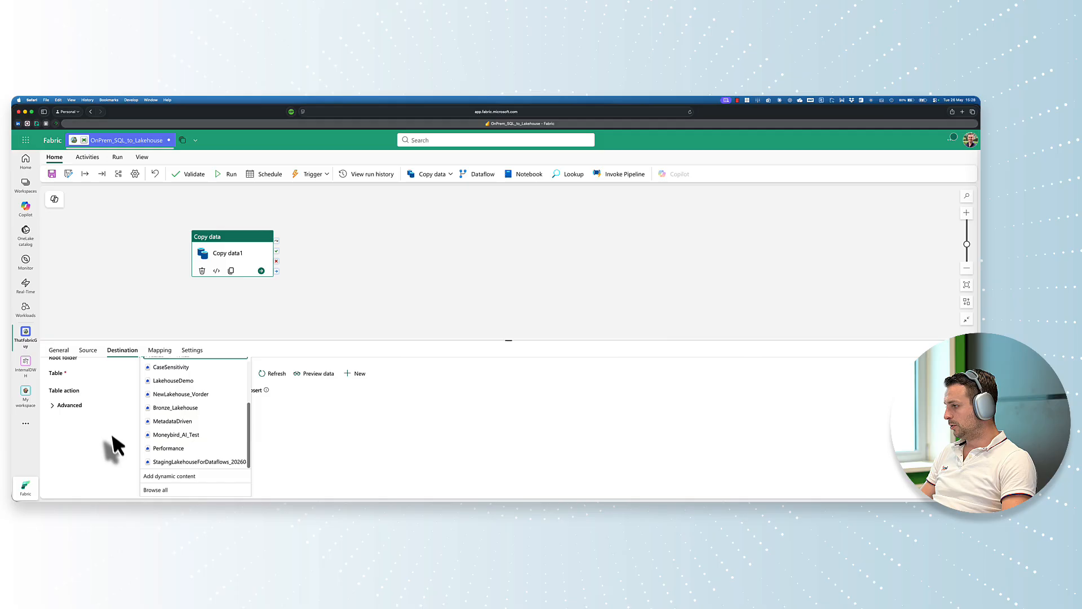
{"action": "left_click", "coordinate": [159, 449]}
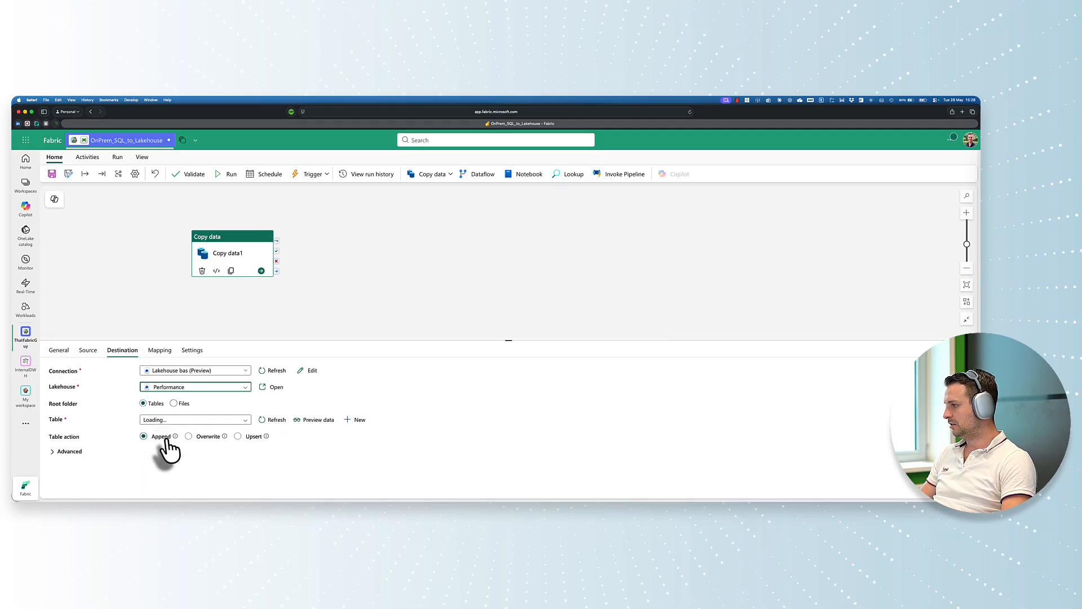
Try Bronze as the Copy data activity's destination lakehouse and reopen the choice of destination connections
{"action": "left_click", "coordinate": [231, 321]}
{"action": "left_click", "coordinate": [232, 266]}
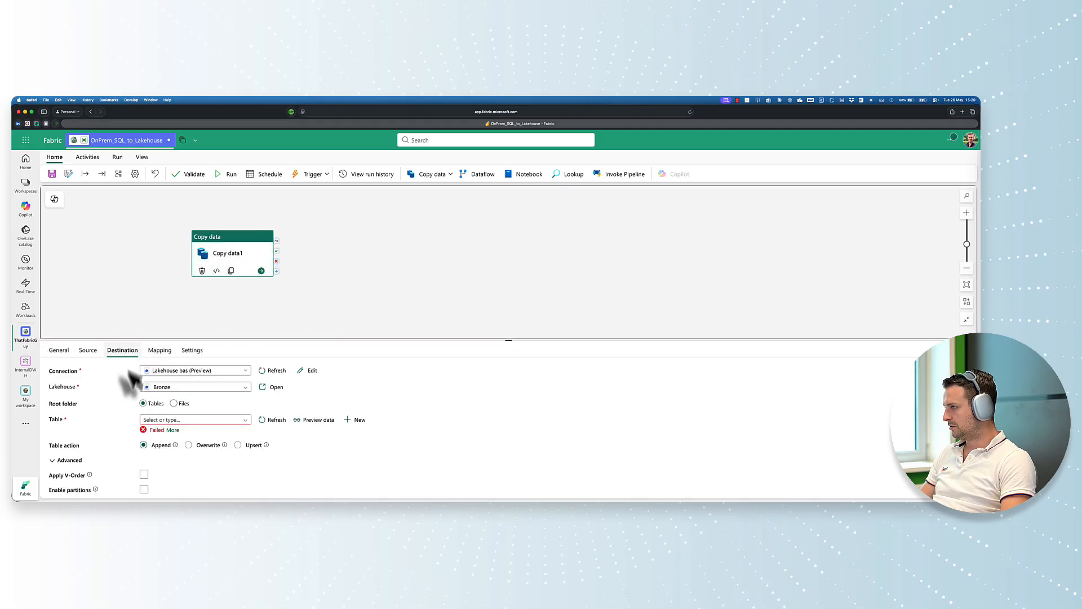
{"action": "left_click", "coordinate": [227, 385]}
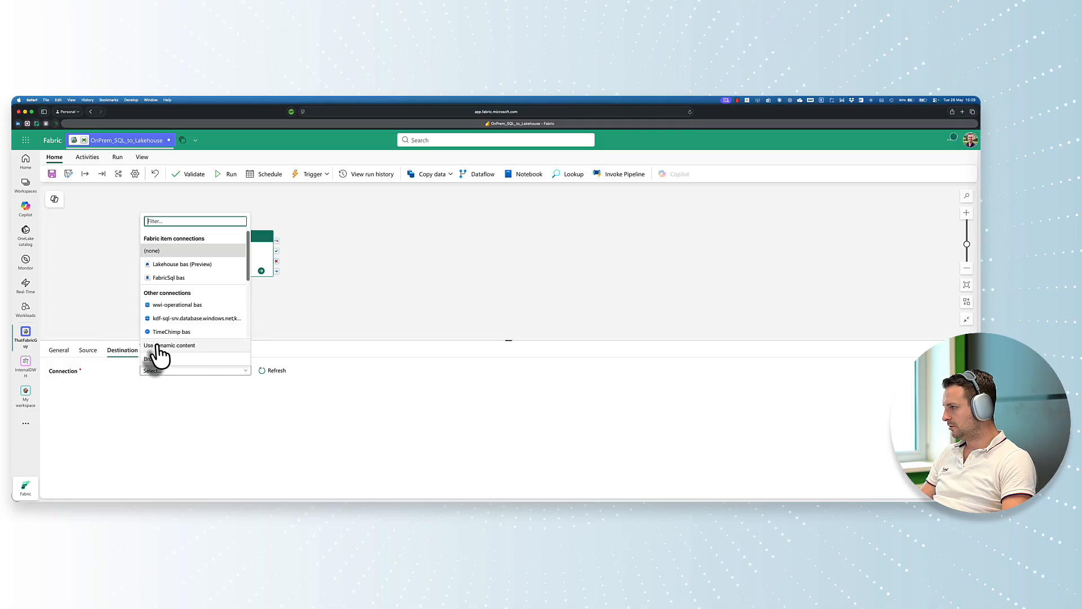
{"action": "left_click", "coordinate": [179, 294]}
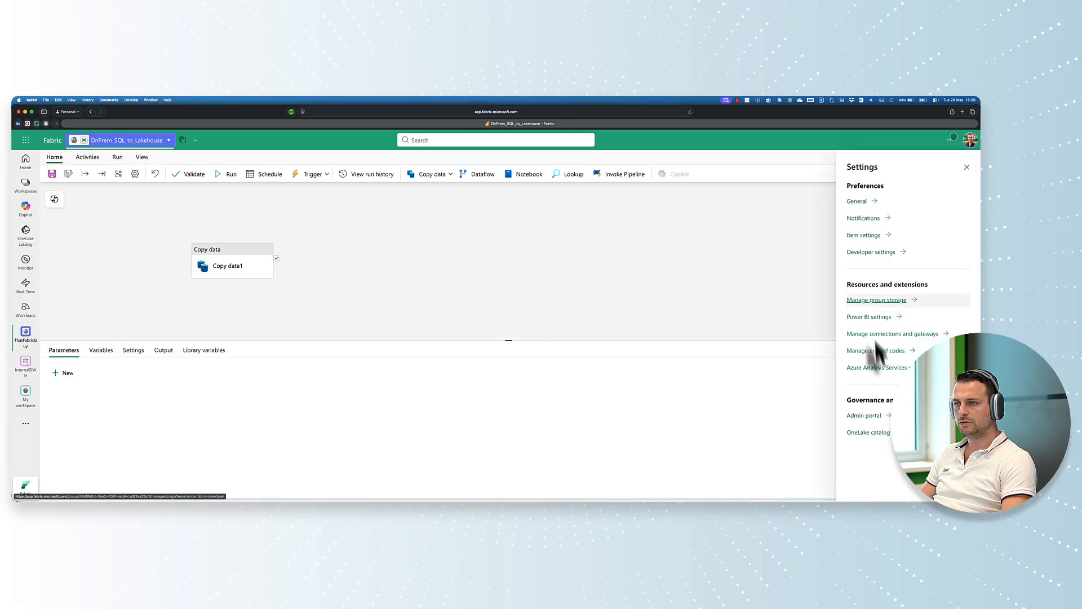
Open the connections and gateways management page and start a new cloud connection named FabricLH with connection type Lakehouse
{"action": "left_click", "coordinate": [876, 334]}
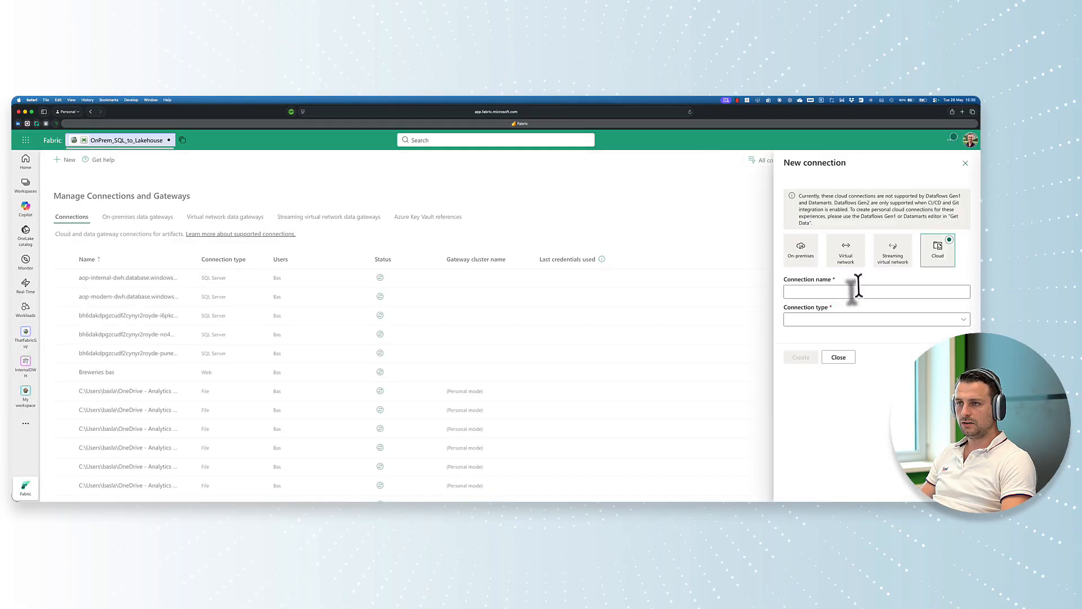
{"action": "left_click", "coordinate": [858, 290]}
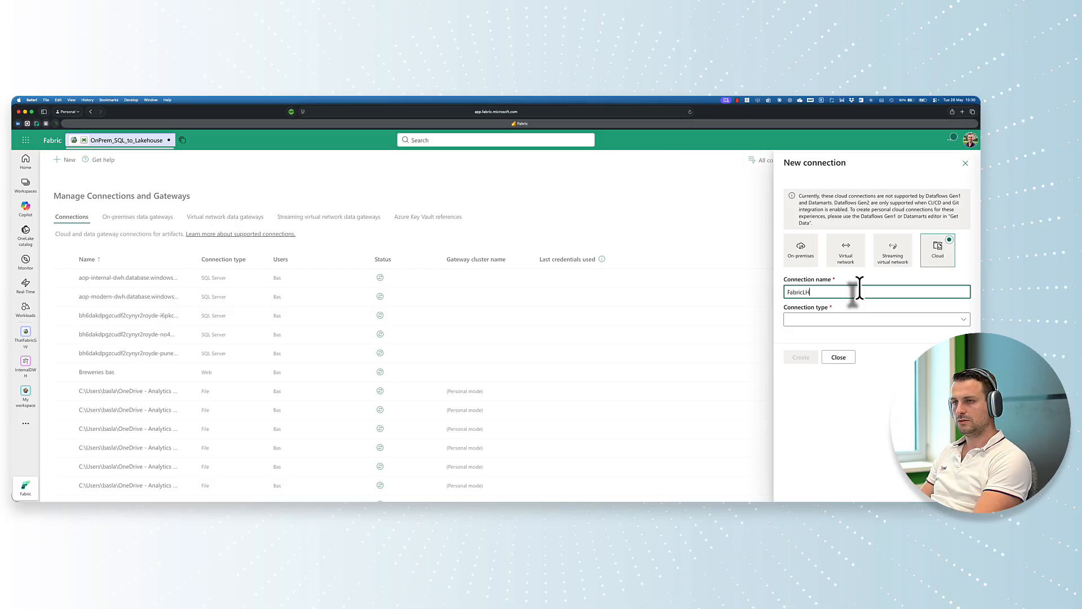
{"action": "left_click", "coordinate": [807, 320]}
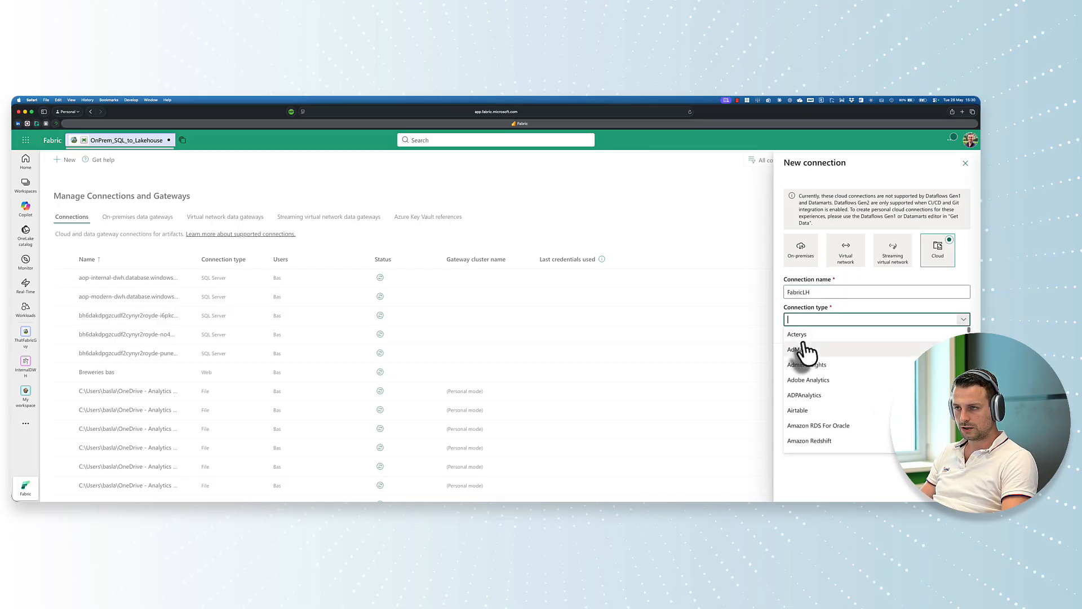
{"action": "type", "text": "Fabric"}
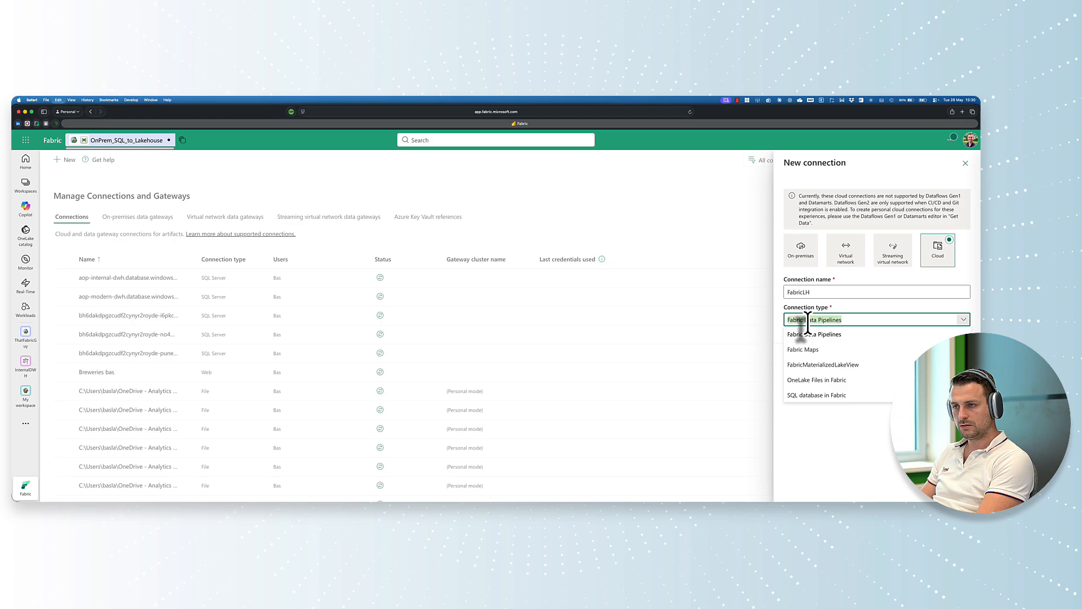
{"action": "type", "text": "Lakehouse"}
{"action": "key", "text": "Tab"}
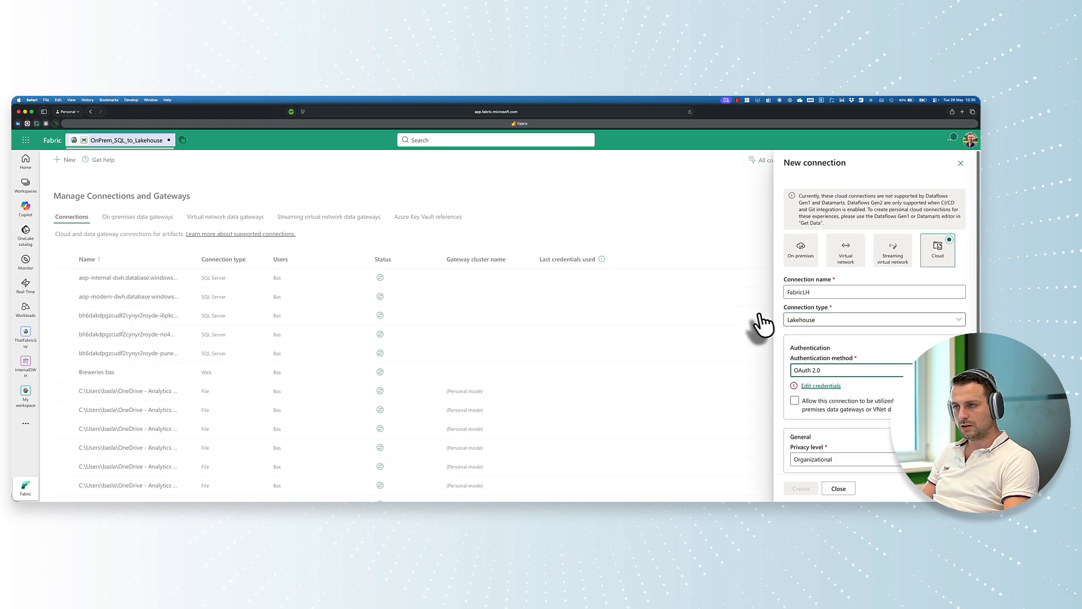
Authenticate the FabricLH connection through OAuth 2.0 with the signed-in account, allow its use with data gateways, and create it
{"action": "left_click", "coordinate": [824, 388]}
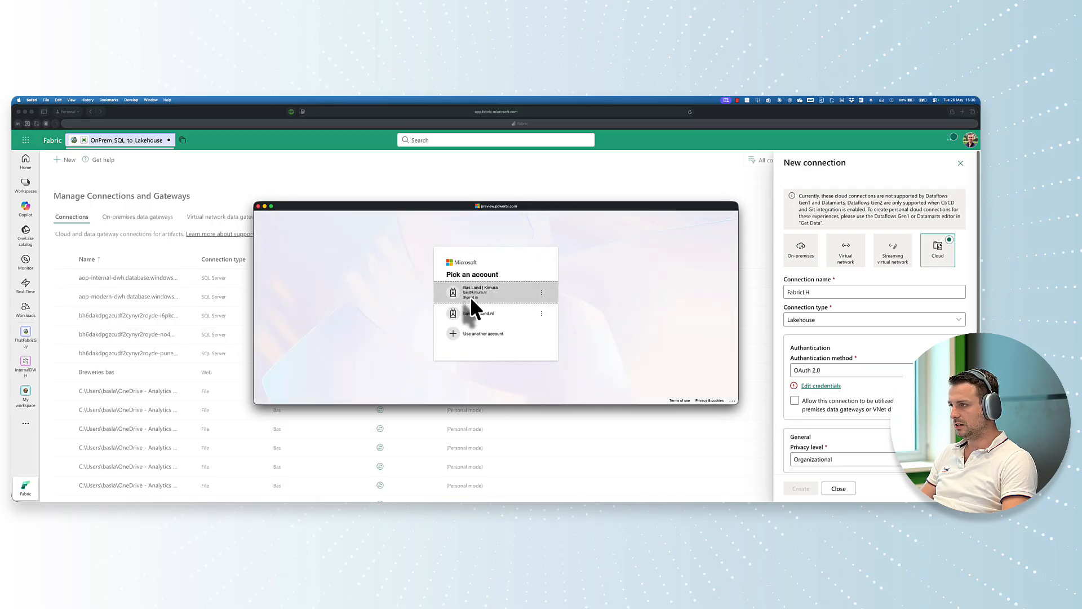
{"action": "left_click", "coordinate": [470, 292]}
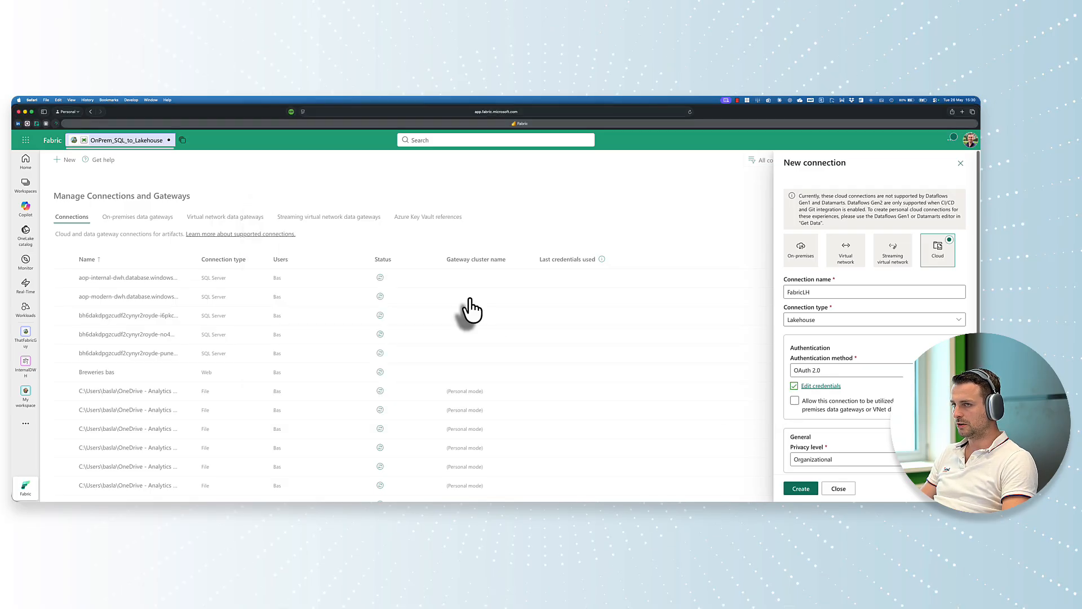
{"action": "scroll", "coordinate": [843, 344], "scroll_direction": "down", "scroll_amount": 3}
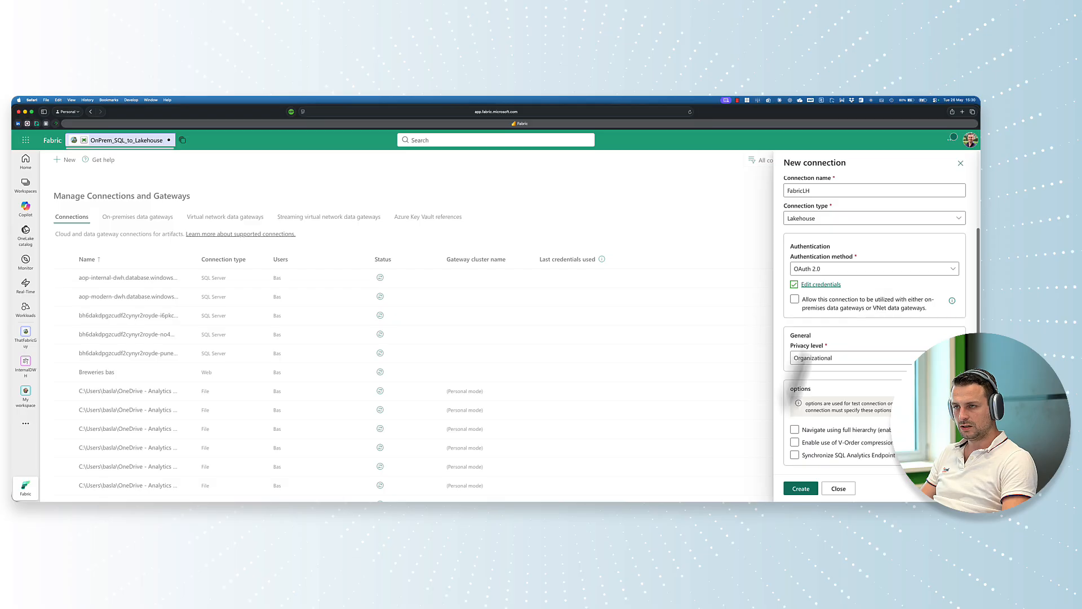
{"action": "left_click", "coordinate": [838, 309]}
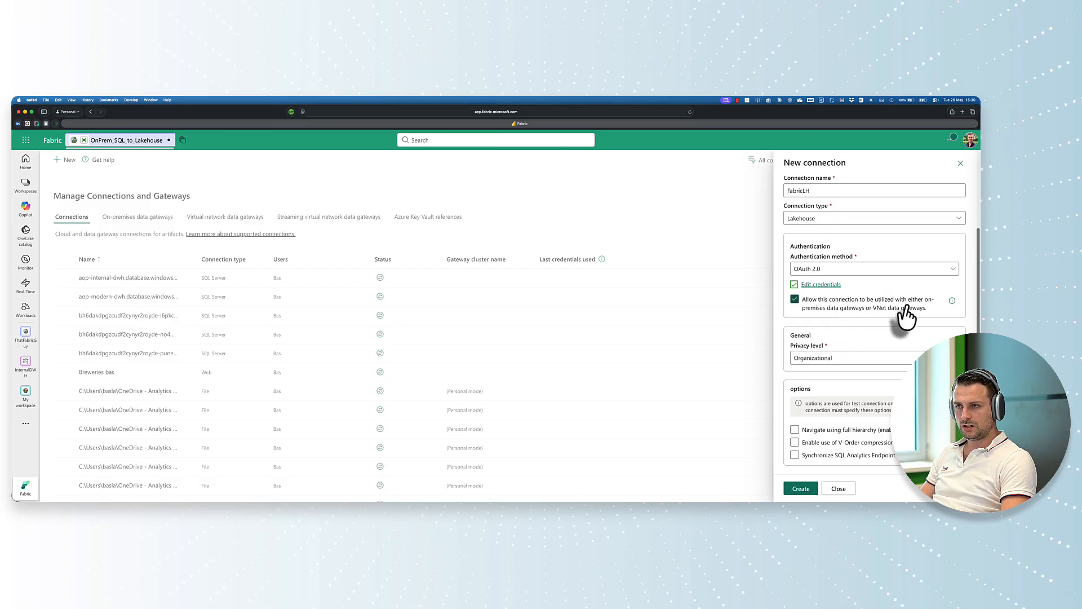
{"action": "scroll", "coordinate": [823, 332], "scroll_direction": "down", "scroll_amount": 1}
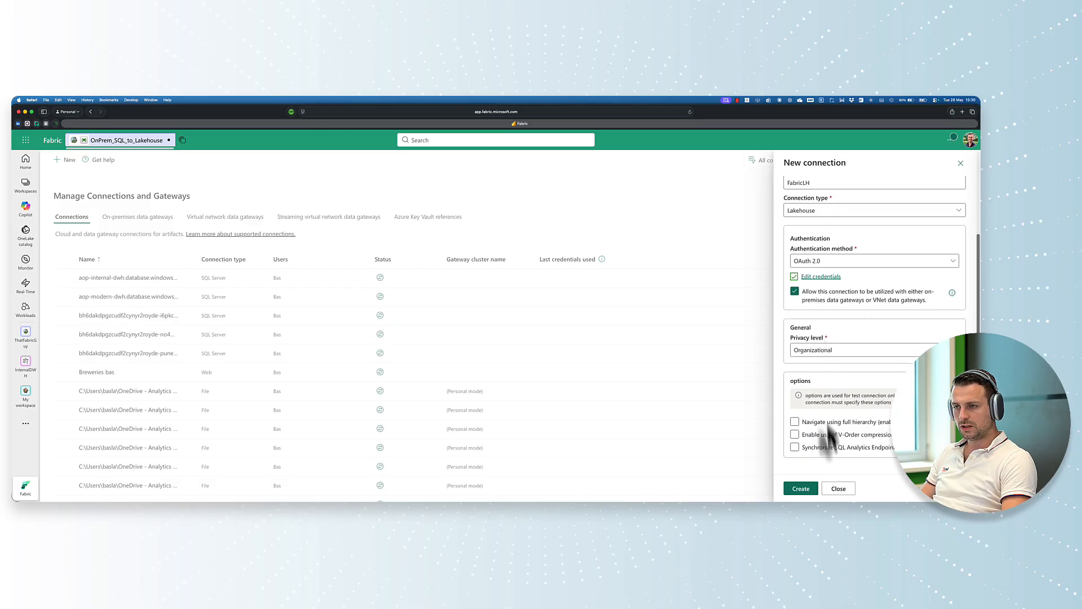
{"action": "left_click", "coordinate": [825, 447]}
{"action": "left_click", "coordinate": [801, 488]}
{"action": "left_click", "coordinate": [960, 163]}
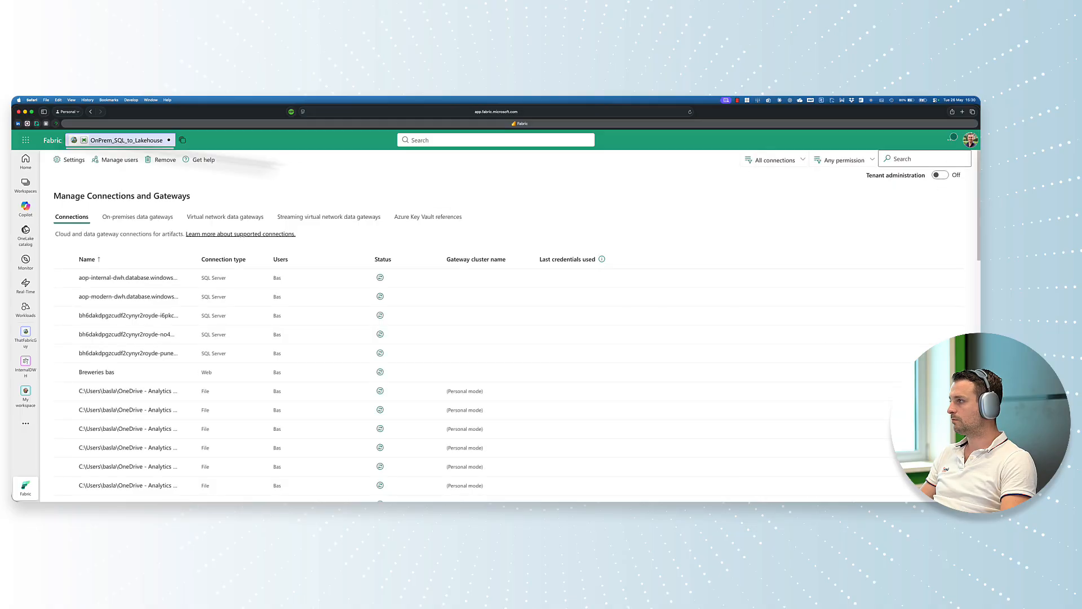
Return to the pipeline, refresh the destination connections, and select FabricLH (Preview) with SchemaEnabledLakehouse as the lakehouse
{"action": "left_click", "coordinate": [134, 142]}
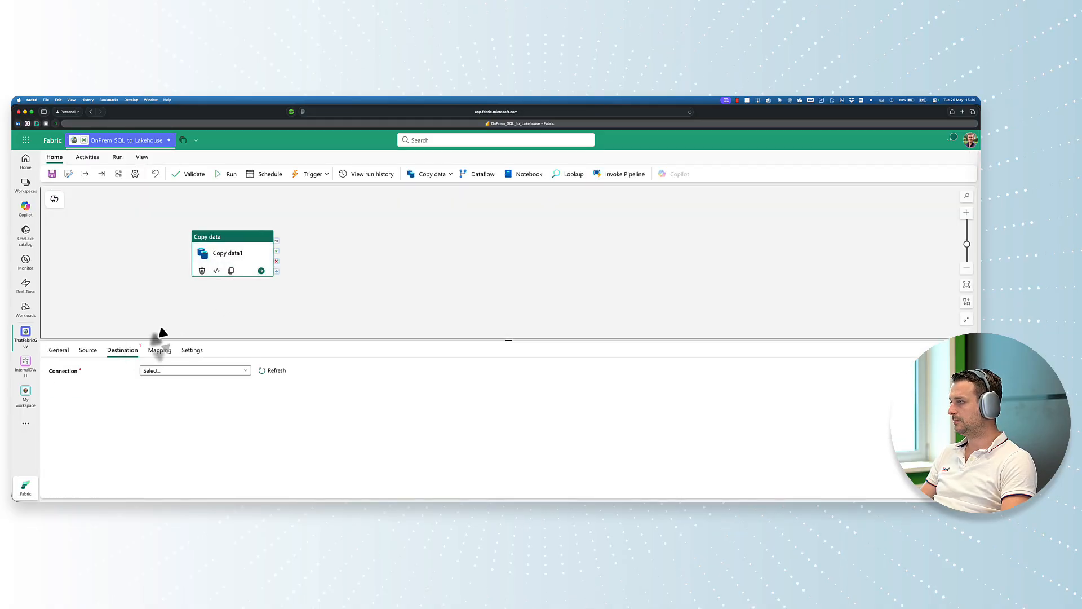
{"action": "left_click", "coordinate": [269, 372]}
{"action": "left_click", "coordinate": [241, 370]}
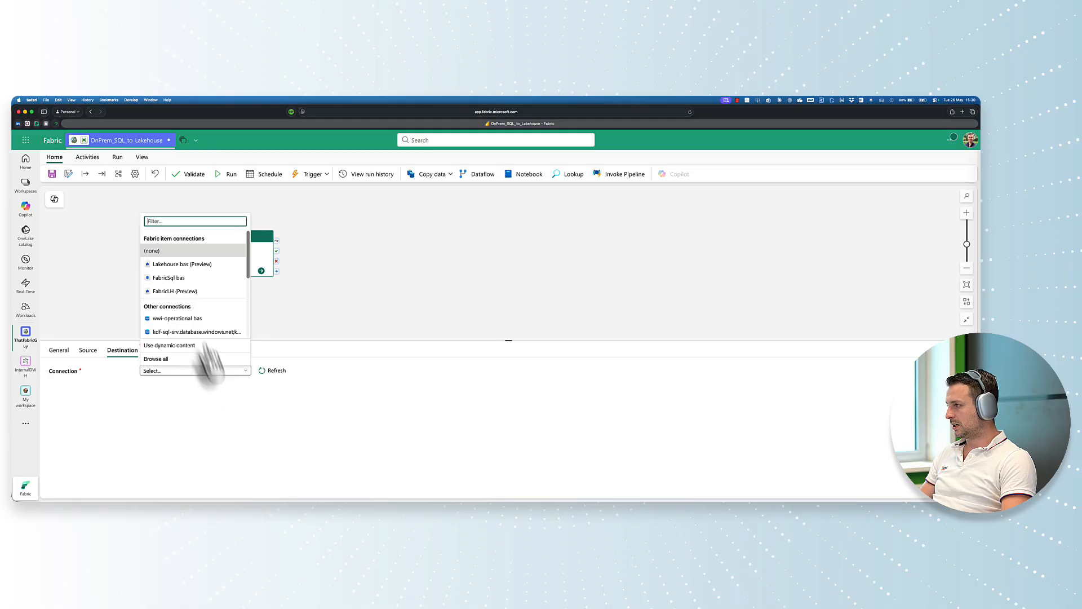
{"action": "left_click", "coordinate": [160, 292]}
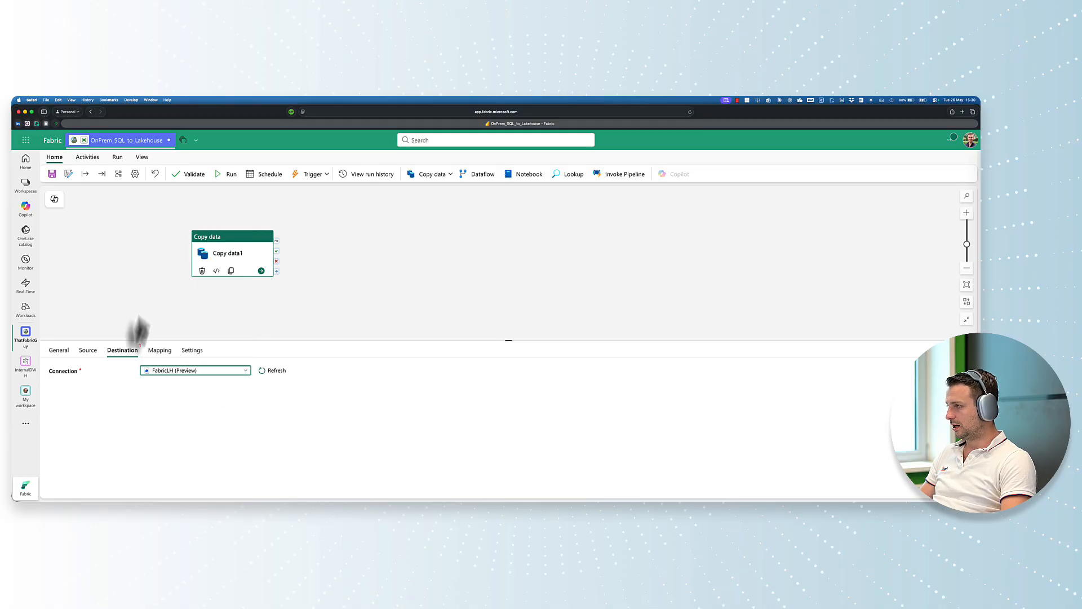
{"action": "left_click", "coordinate": [243, 388]}
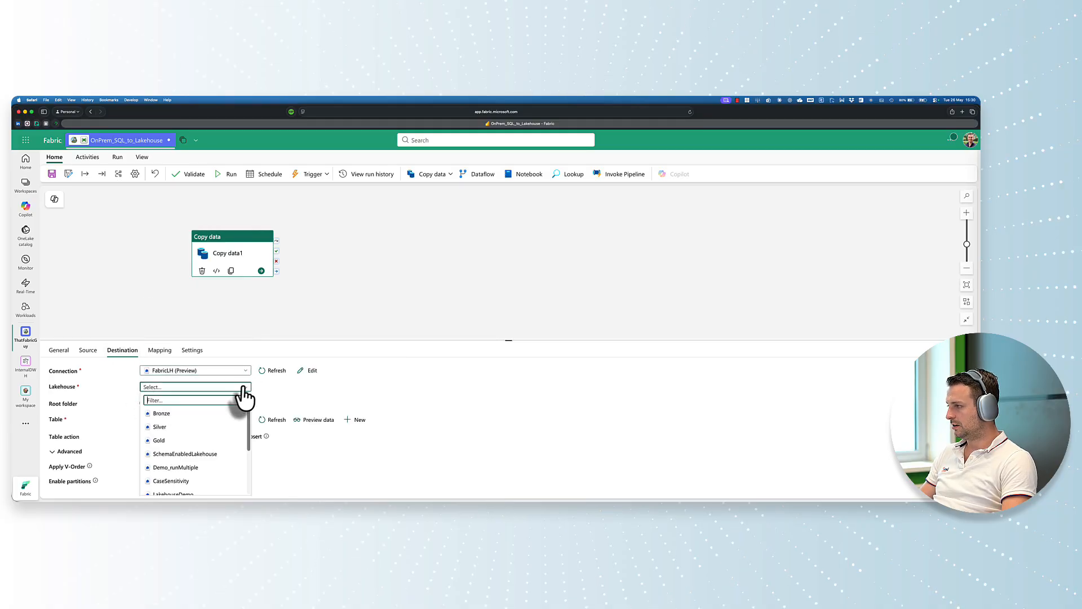
{"action": "left_click", "coordinate": [186, 453]}
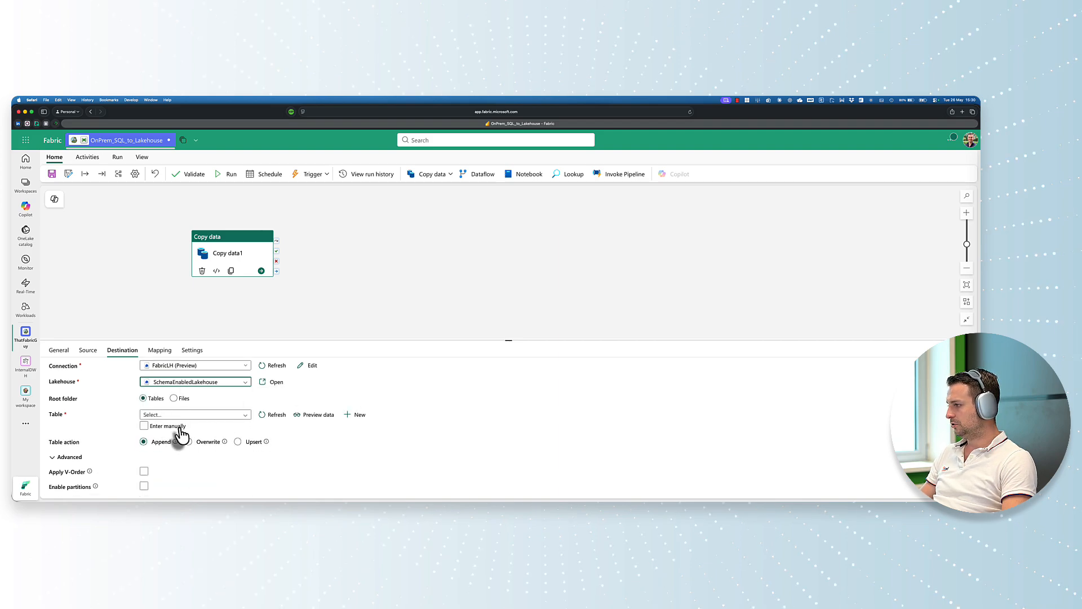
Manually specify schema dbo and table SalesInvoices as the destination, with the table action set to Overwrite
{"action": "left_click", "coordinate": [169, 426]}
{"action": "left_click", "coordinate": [169, 414]}
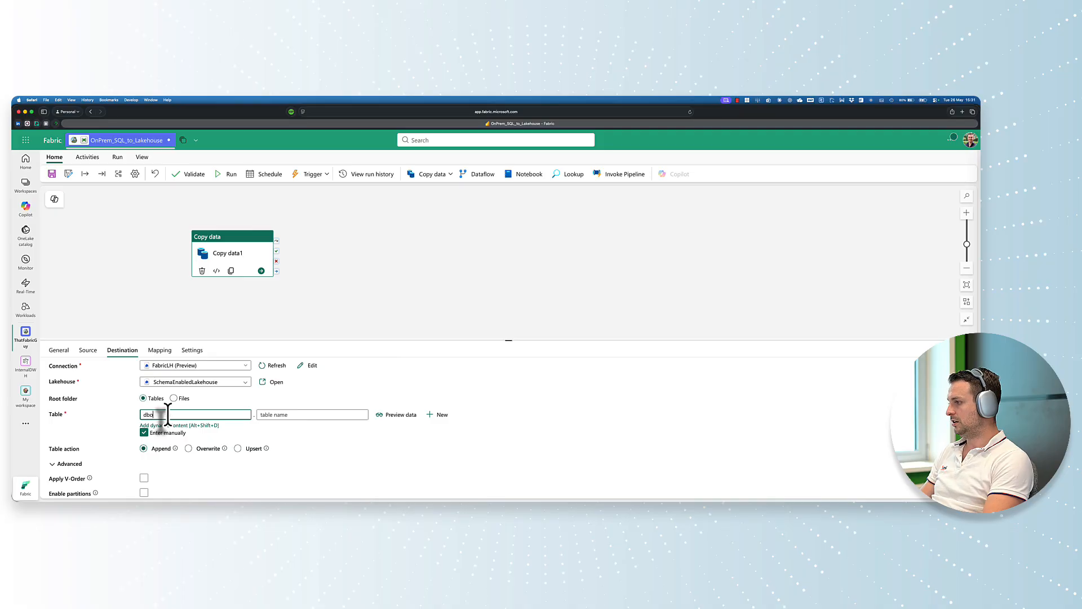
{"action": "left_click", "coordinate": [275, 414]}
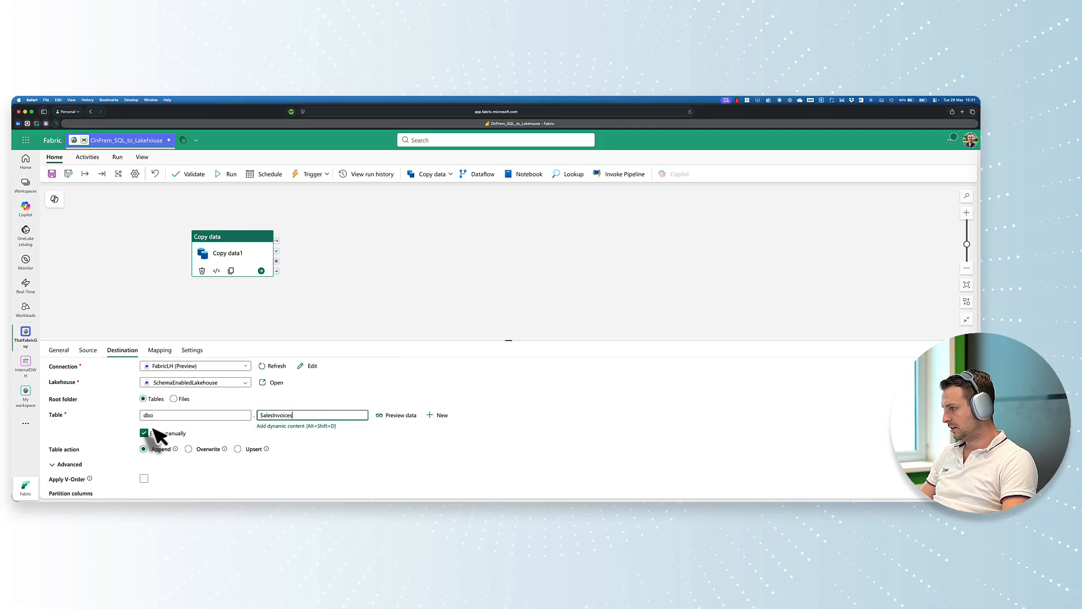
{"action": "left_click", "coordinate": [188, 449]}
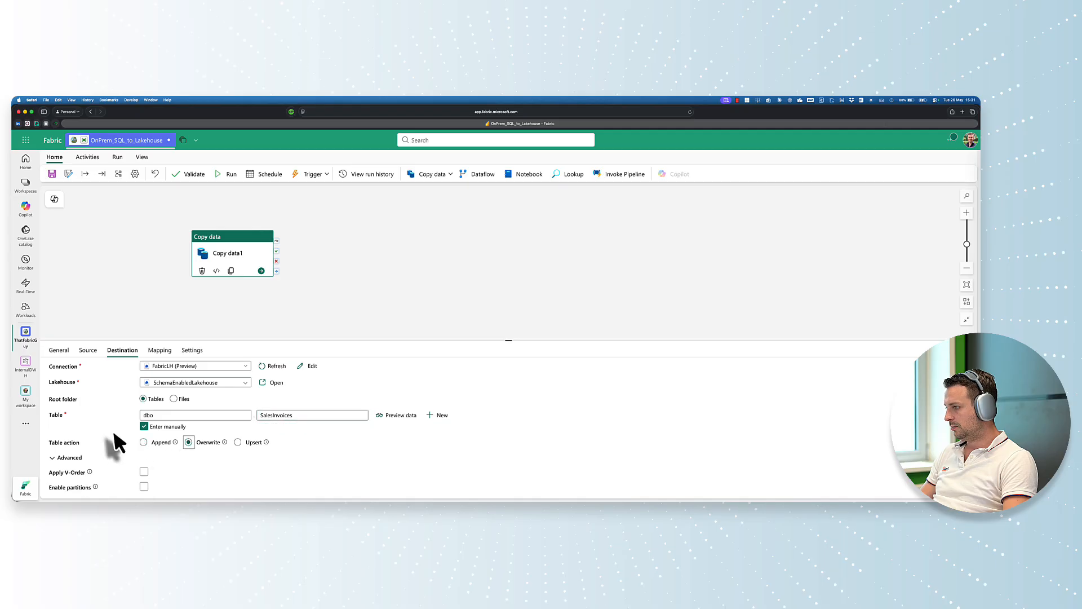
Check the Copy data activity's mapping and settings, save and run the pipeline, and refresh its run status
{"action": "left_click", "coordinate": [160, 350]}
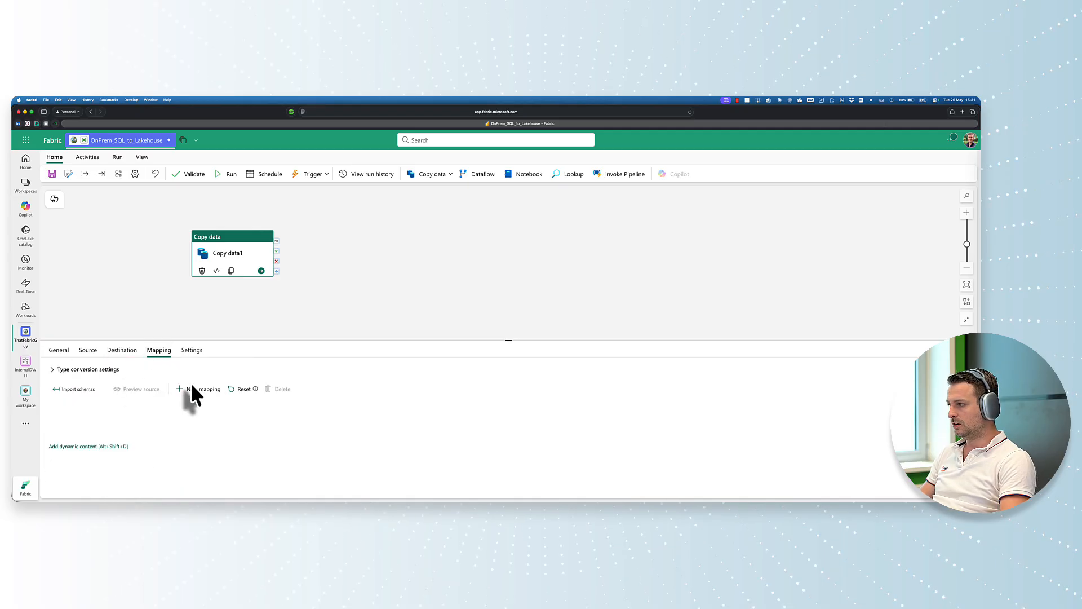
{"action": "left_click", "coordinate": [191, 350]}
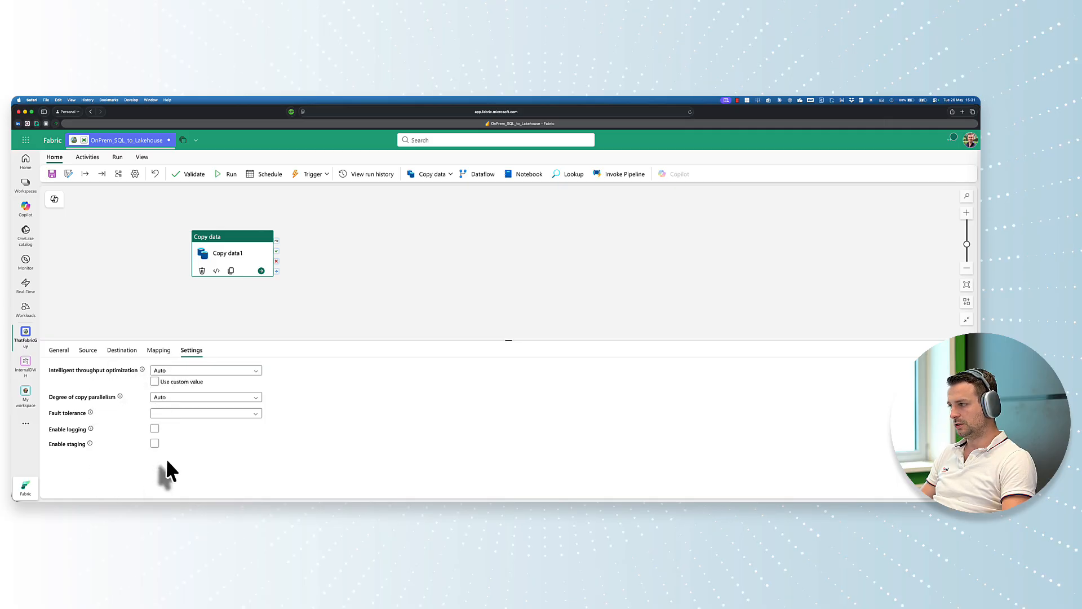
{"action": "left_click", "coordinate": [136, 290]}
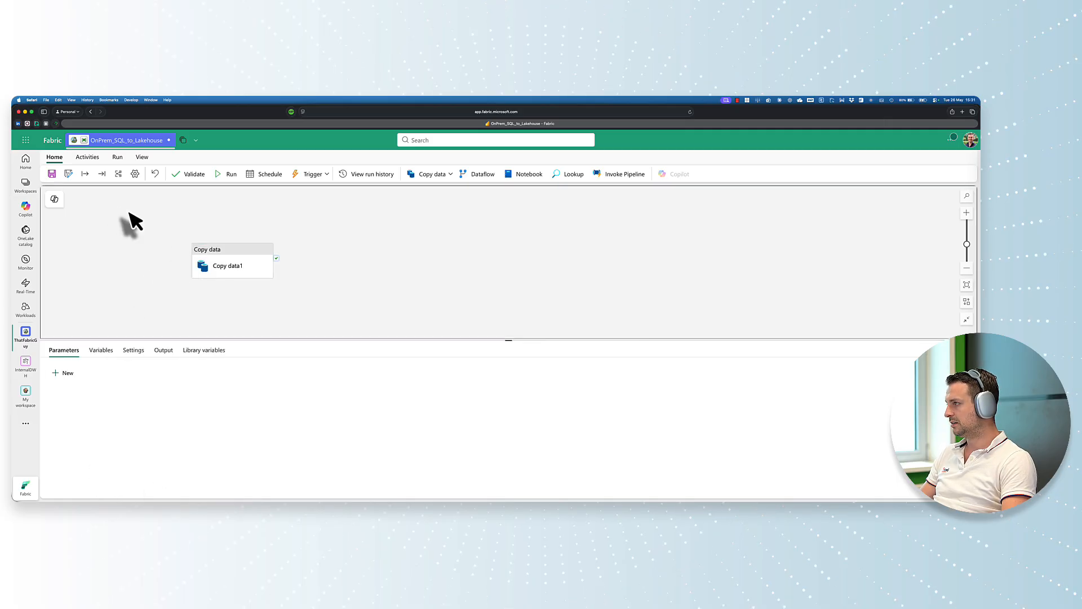
{"action": "left_click", "coordinate": [52, 175]}
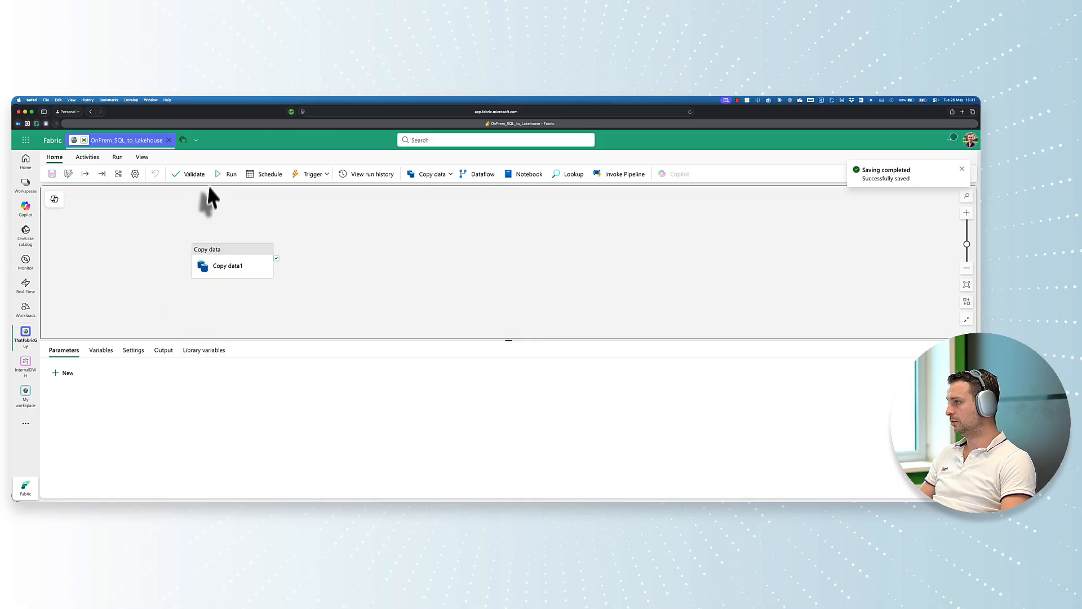
{"action": "left_click", "coordinate": [222, 174]}
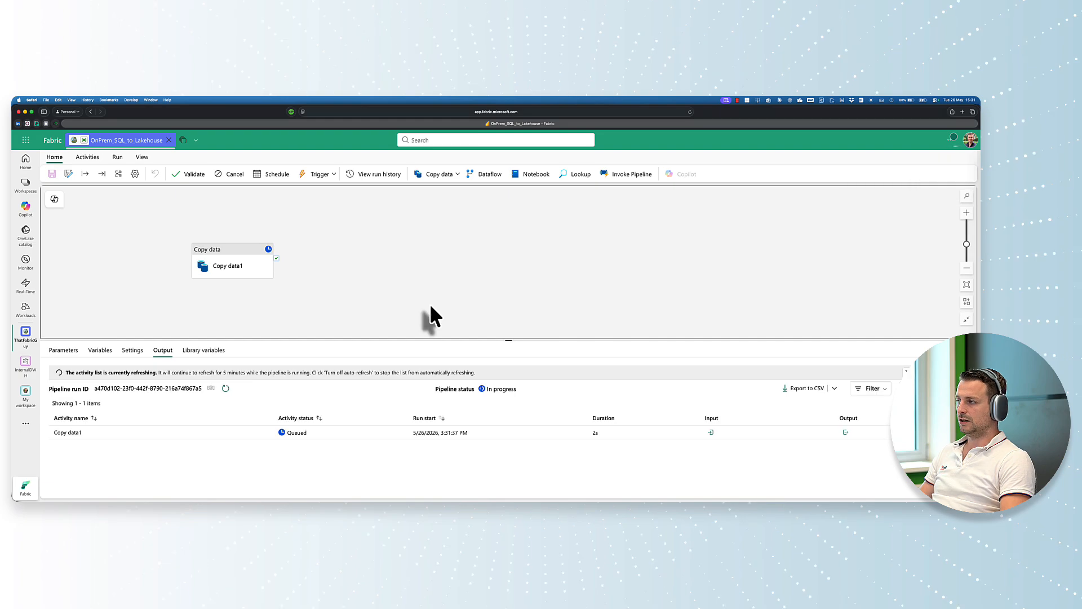
{"action": "left_click", "coordinate": [226, 388]}
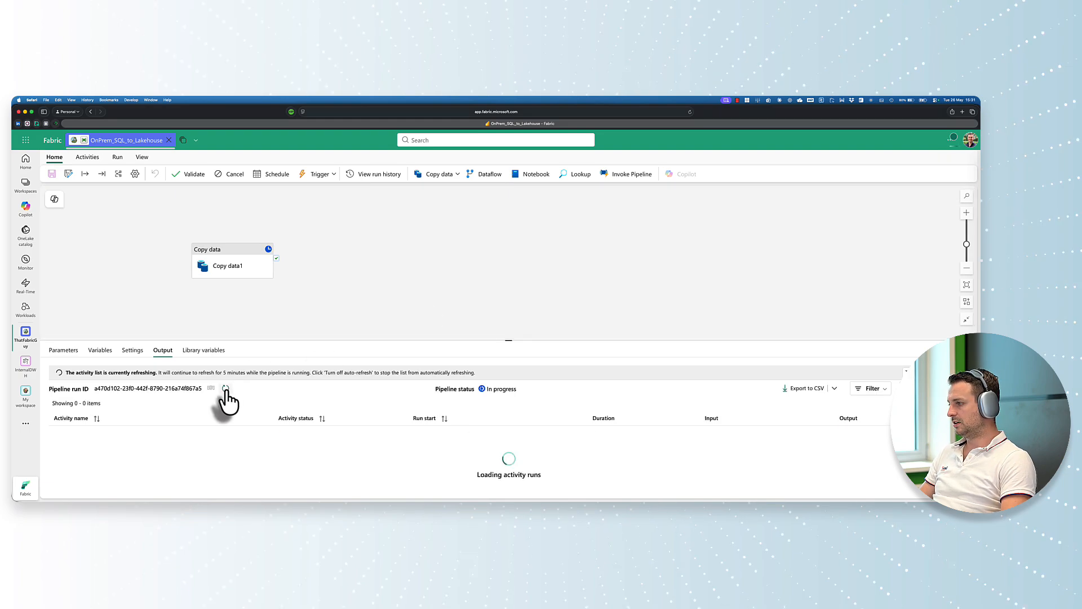
Refresh the pipeline run status, switch to the remote Windows workstation, and check its WiFi throughput in Task Manager
{"action": "left_click", "coordinate": [226, 390]}
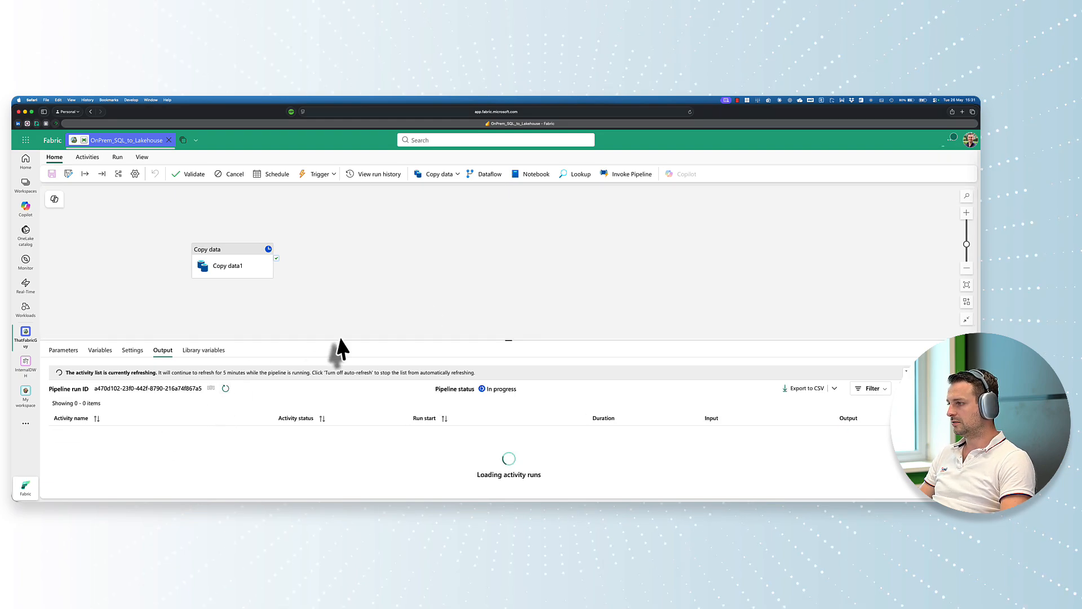
{"action": "key", "text": "super+Tab"}
{"action": "right_click", "coordinate": [431, 497]}
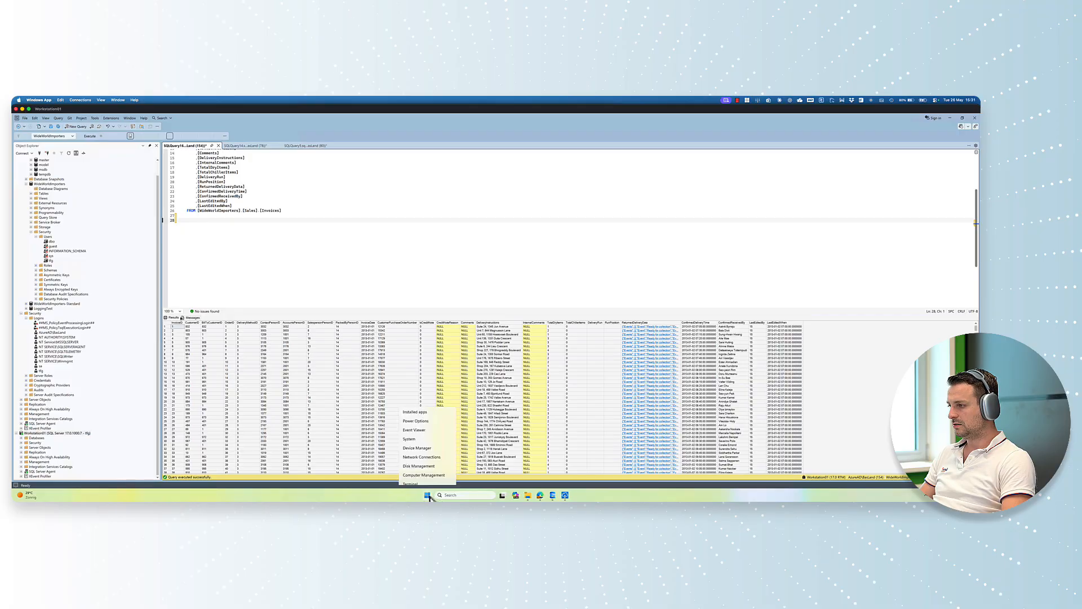
{"action": "left_click", "coordinate": [417, 424]}
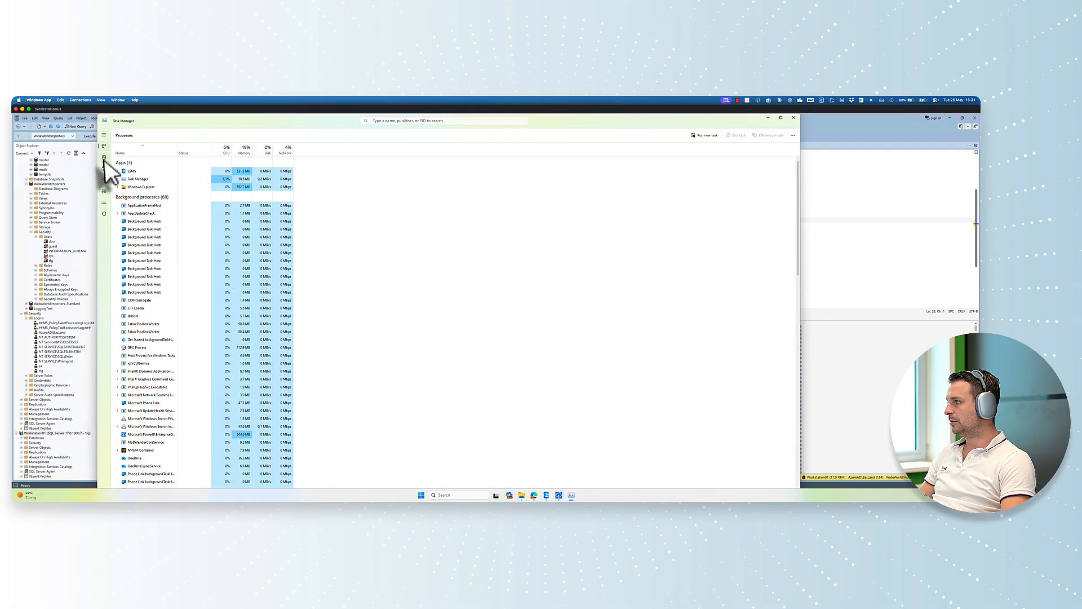
{"action": "left_click", "coordinate": [103, 158]}
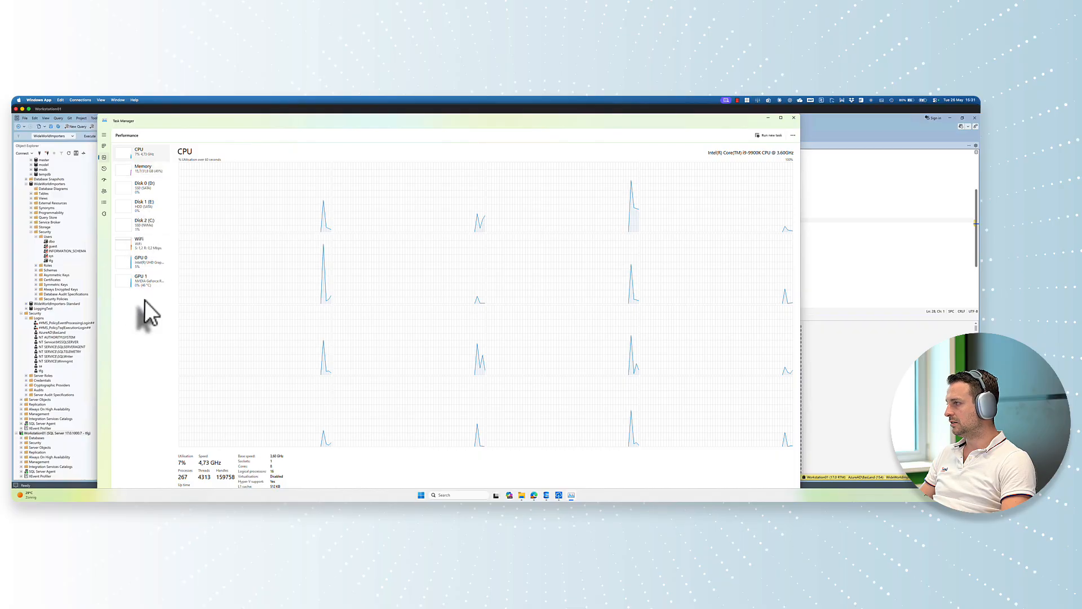
{"action": "left_click", "coordinate": [142, 243]}
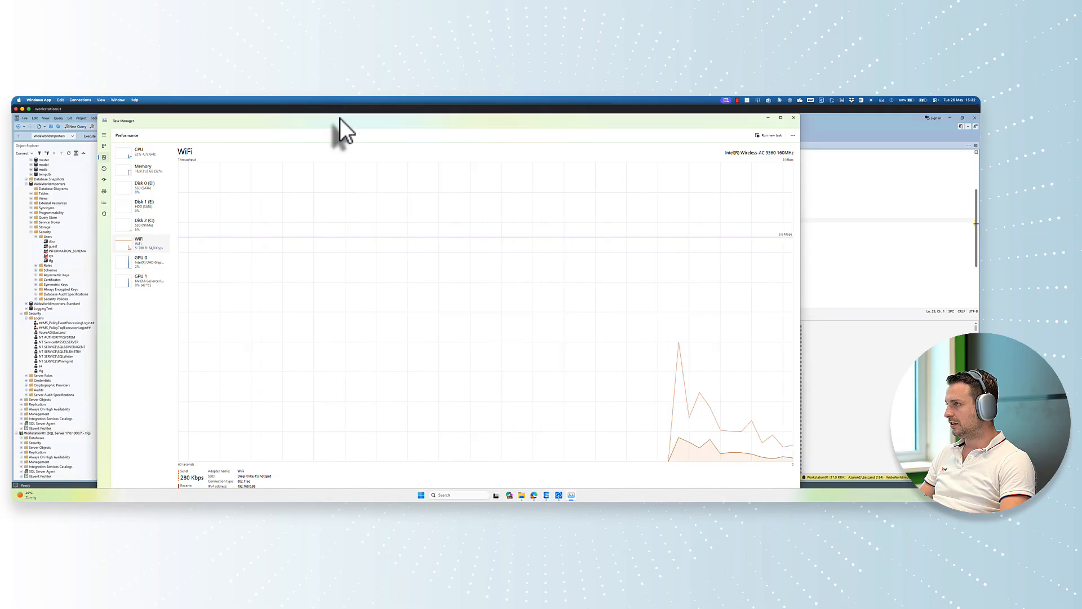
{"action": "left_click_drag", "start_coordinate": [338, 115], "coordinate": [356, 134]}
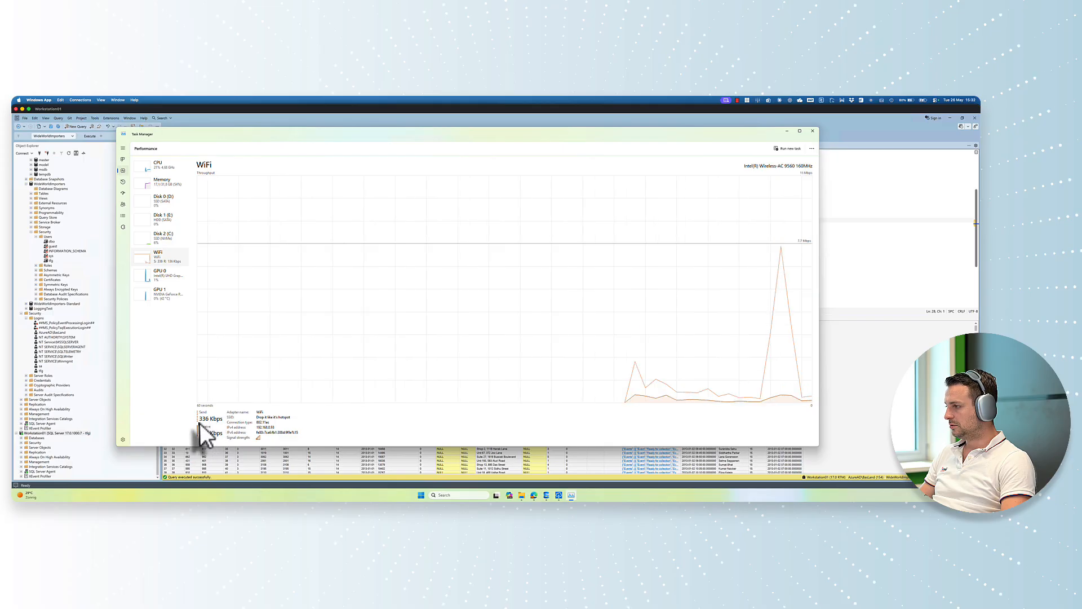
Return to the pipeline in Fabric and examine the Copy data1 run details, including the duration breakdown and advanced information
{"action": "key", "text": "super+Tab"}
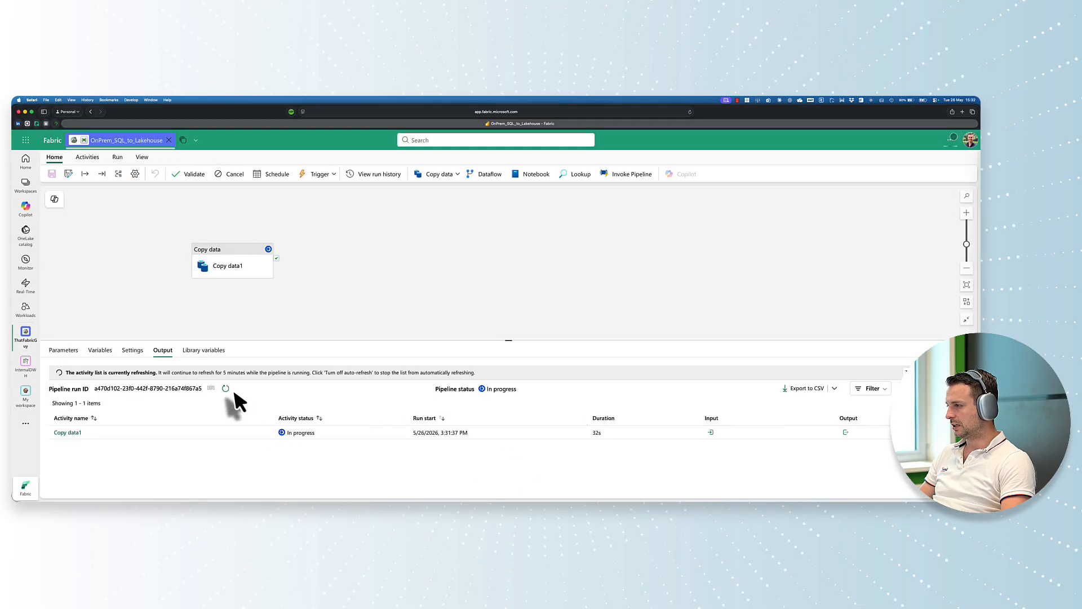
{"action": "left_click", "coordinate": [76, 433]}
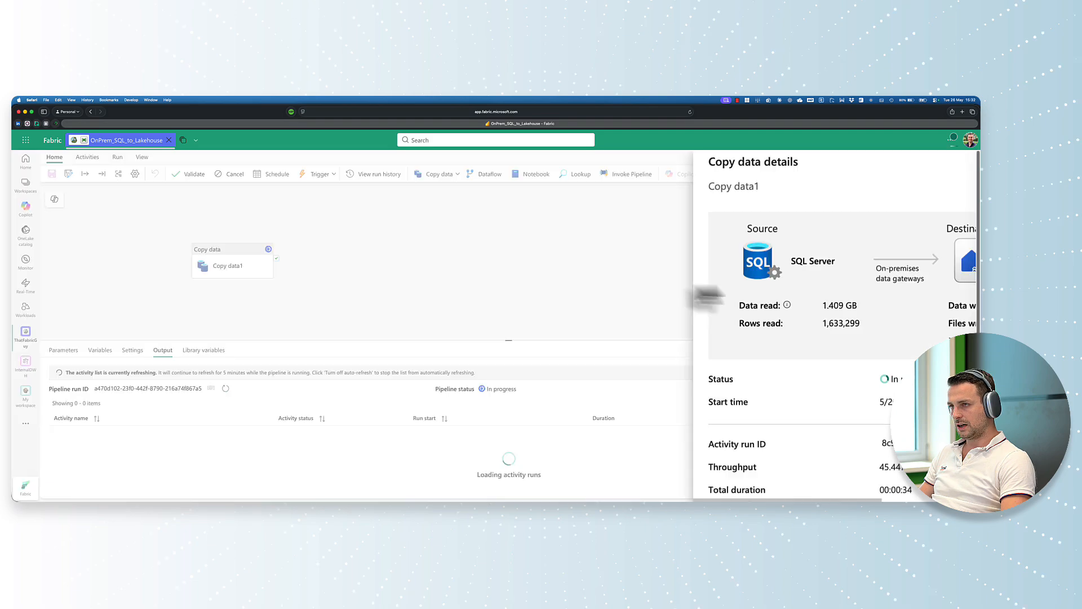
{"action": "key", "text": "super+minus"}
{"action": "key", "text": "super+minus"}
{"action": "key", "text": "super+minus"}
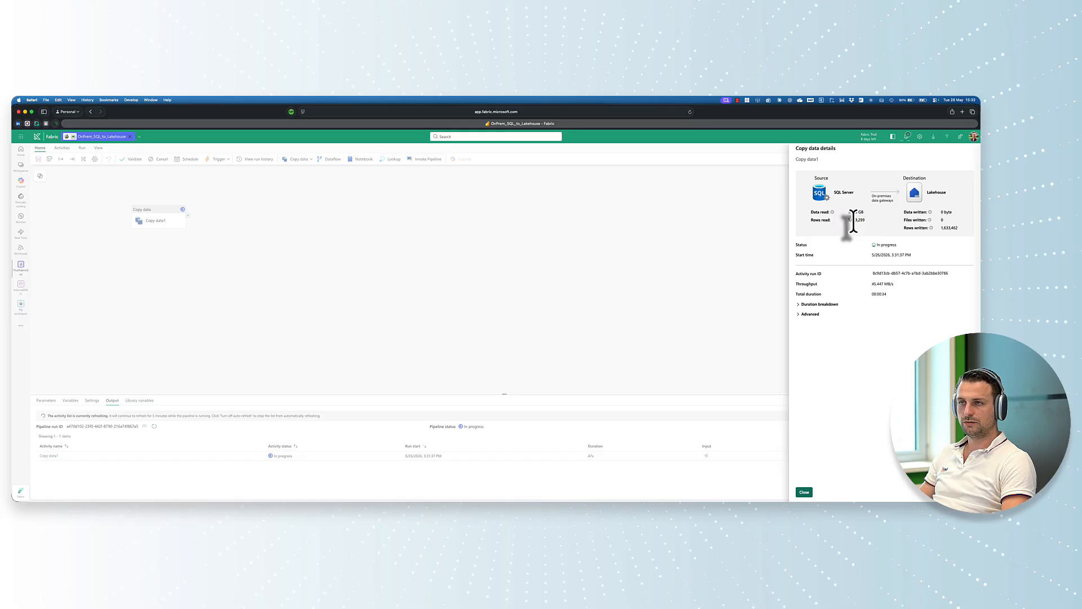
{"action": "left_click", "coordinate": [820, 304]}
{"action": "left_click", "coordinate": [810, 379]}
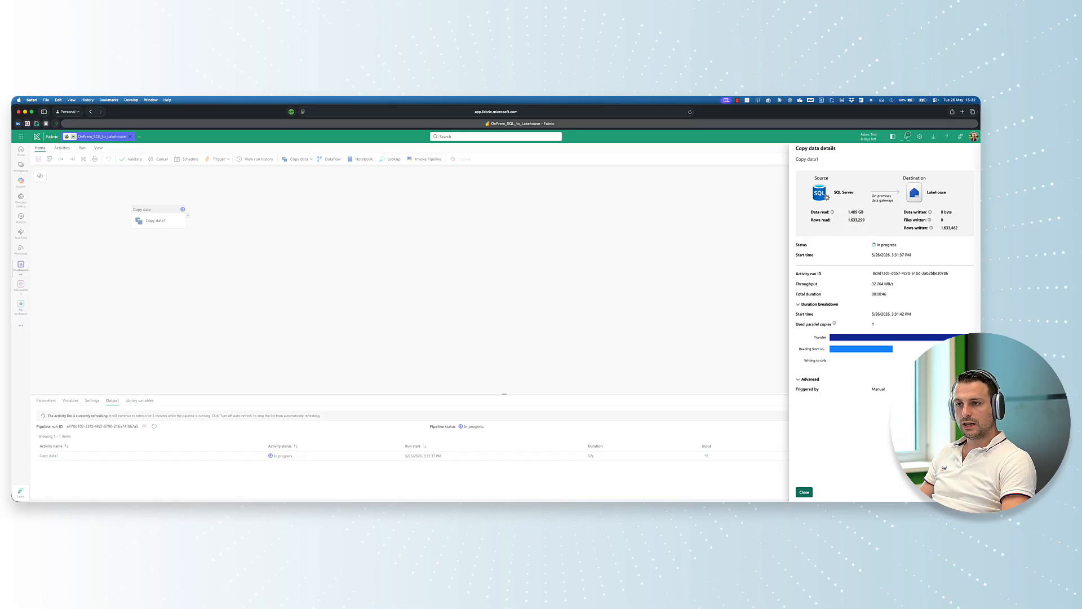
{"action": "mouse_move", "coordinate": [961, 361]}
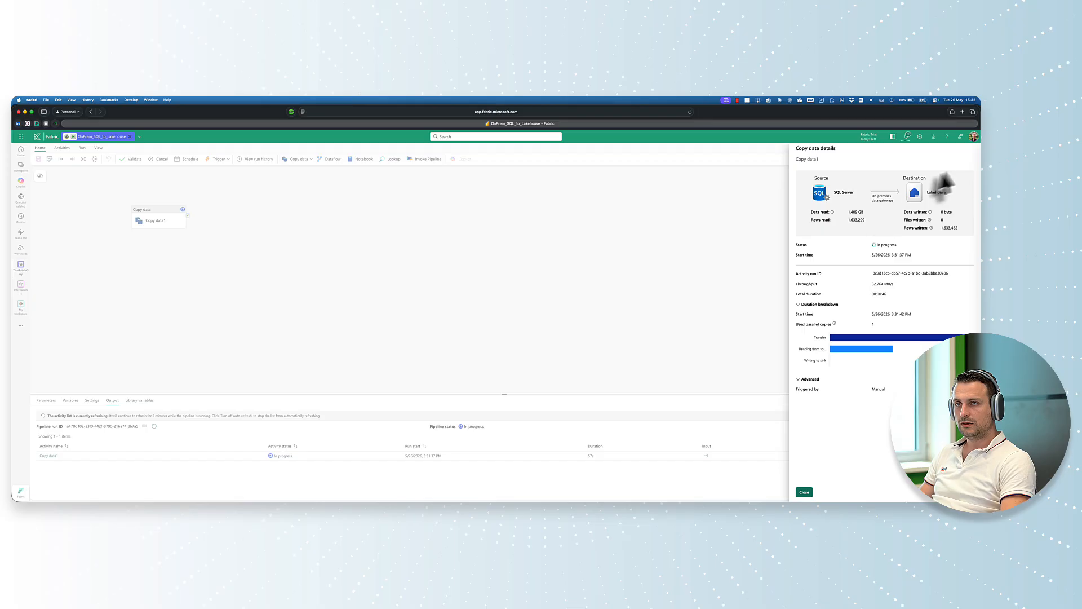
{"action": "key", "text": "super+Tab"}
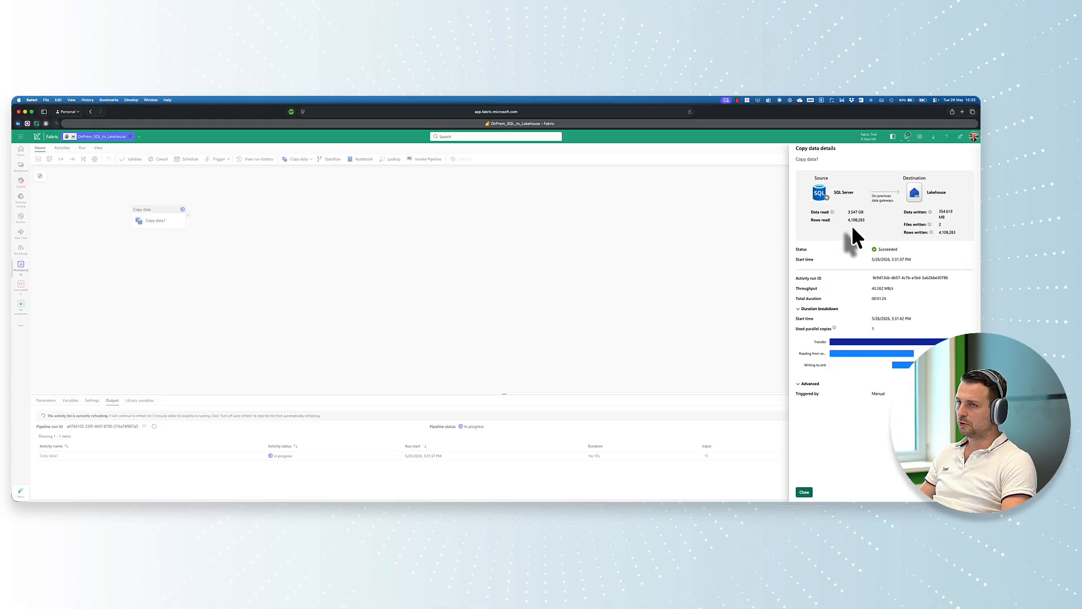
{"action": "left_click", "coordinate": [805, 492]}
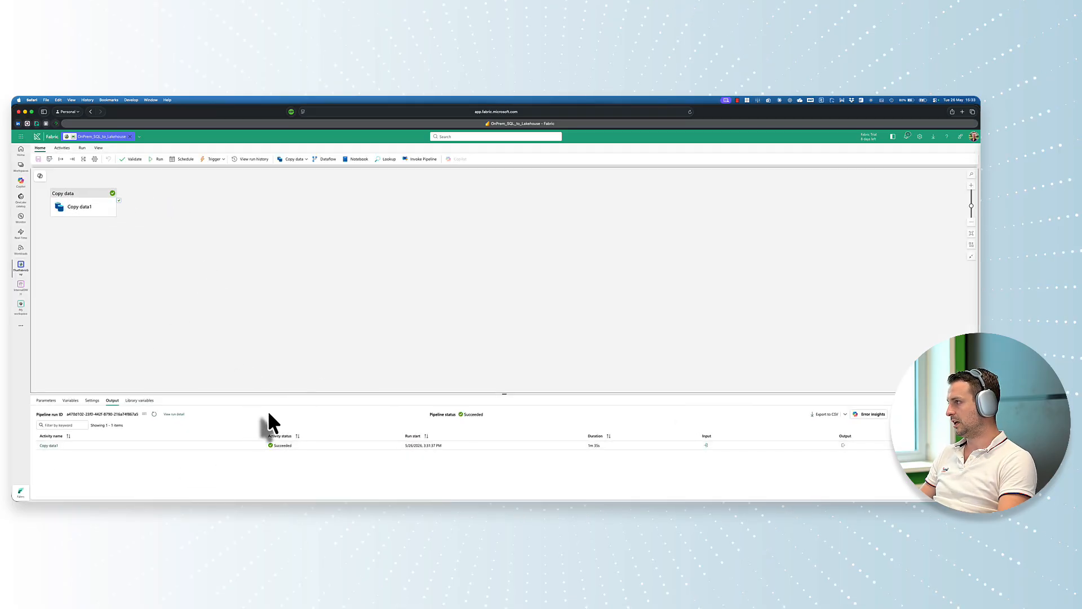
Open SchemaEnabledLakehouse from the Copy data1 activity's destination settings
{"action": "left_click", "coordinate": [17, 271]}
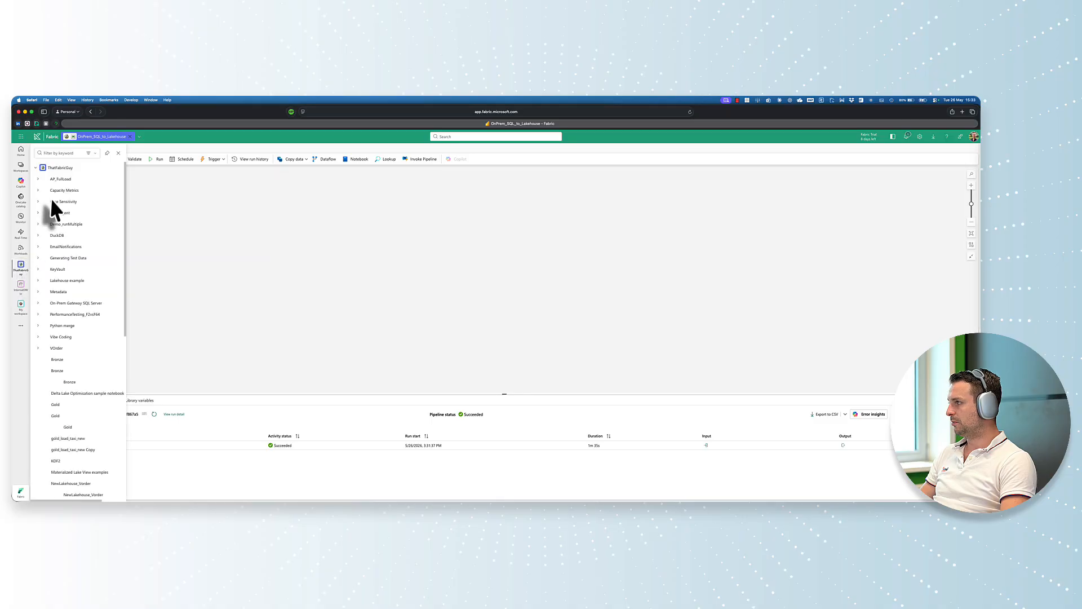
{"action": "left_click", "coordinate": [173, 194]}
{"action": "left_click_drag", "start_coordinate": [84, 213], "coordinate": [156, 242]}
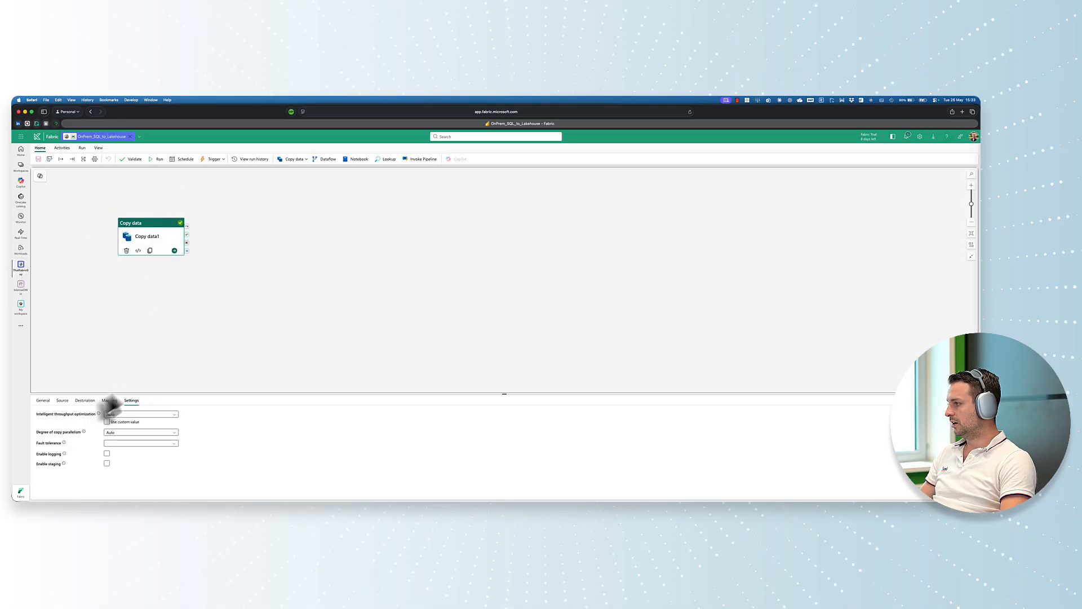
{"action": "left_click", "coordinate": [88, 401]}
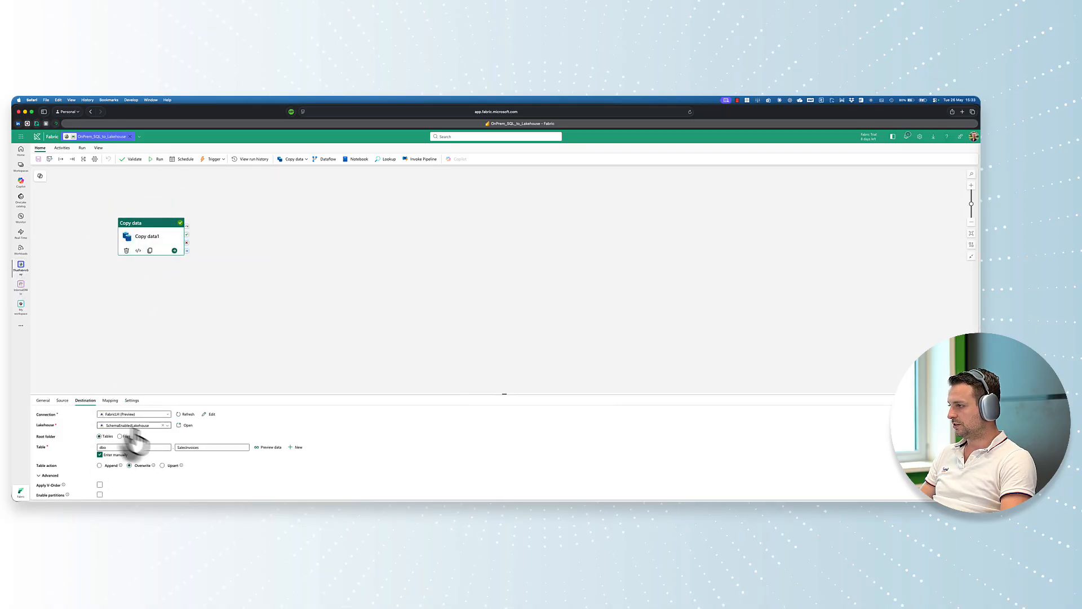
{"action": "left_click", "coordinate": [185, 425]}
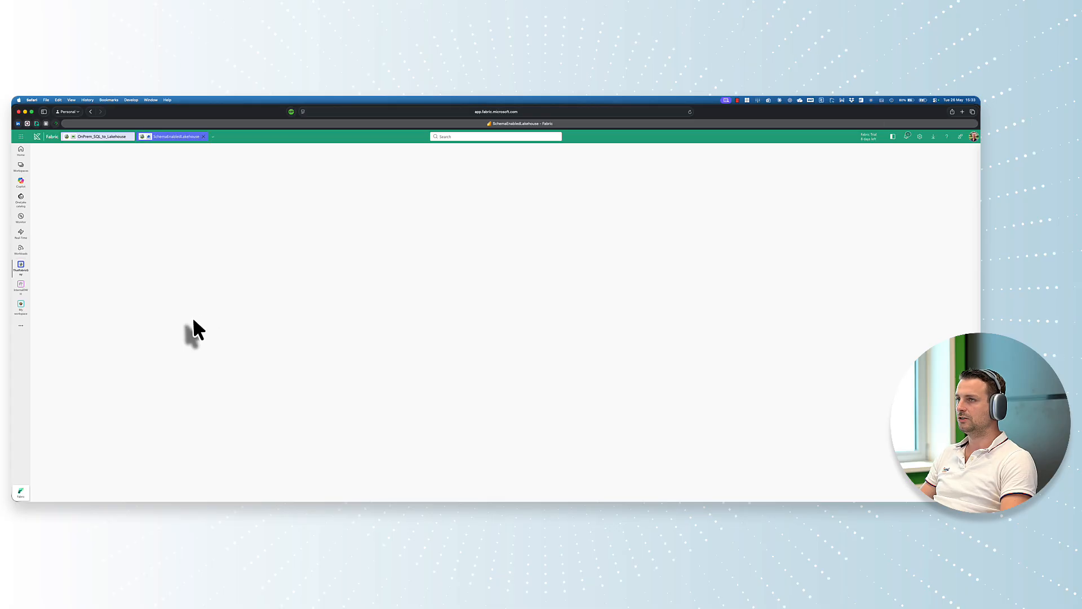